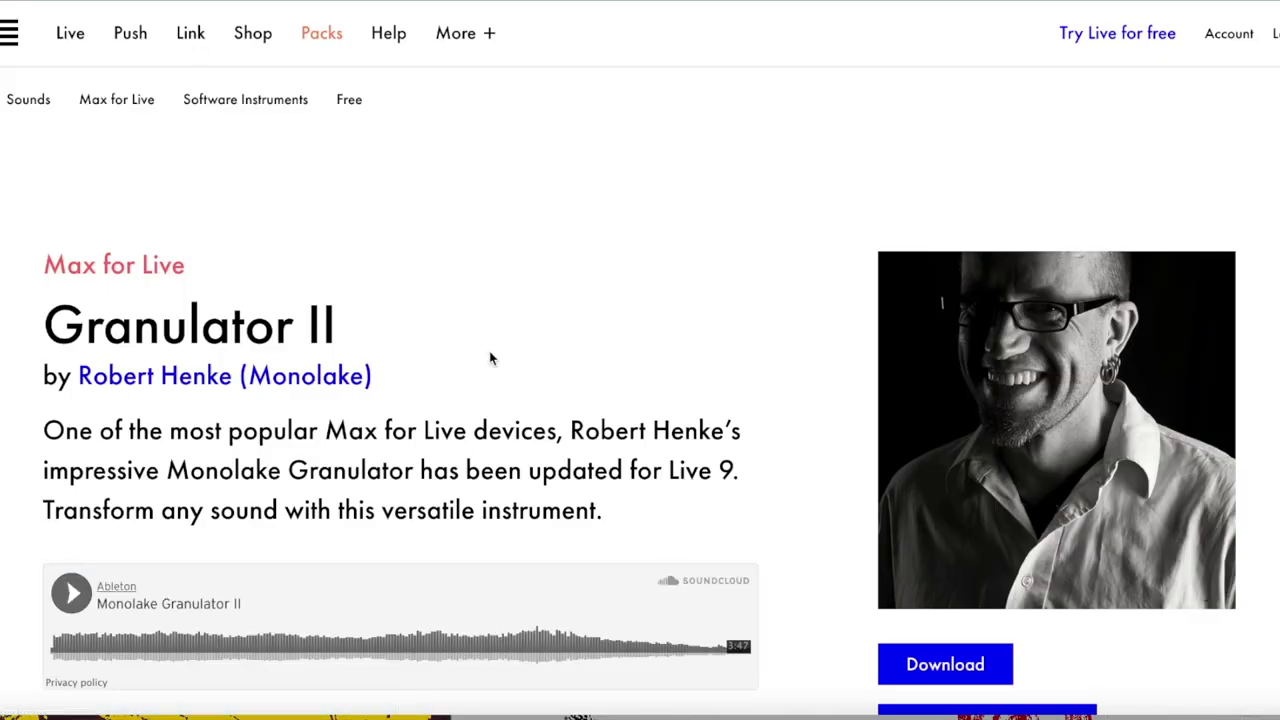
Step: Scroll down the Granulator II pack page past its description, download options and demo video
scroll(490, 358, down, 5)
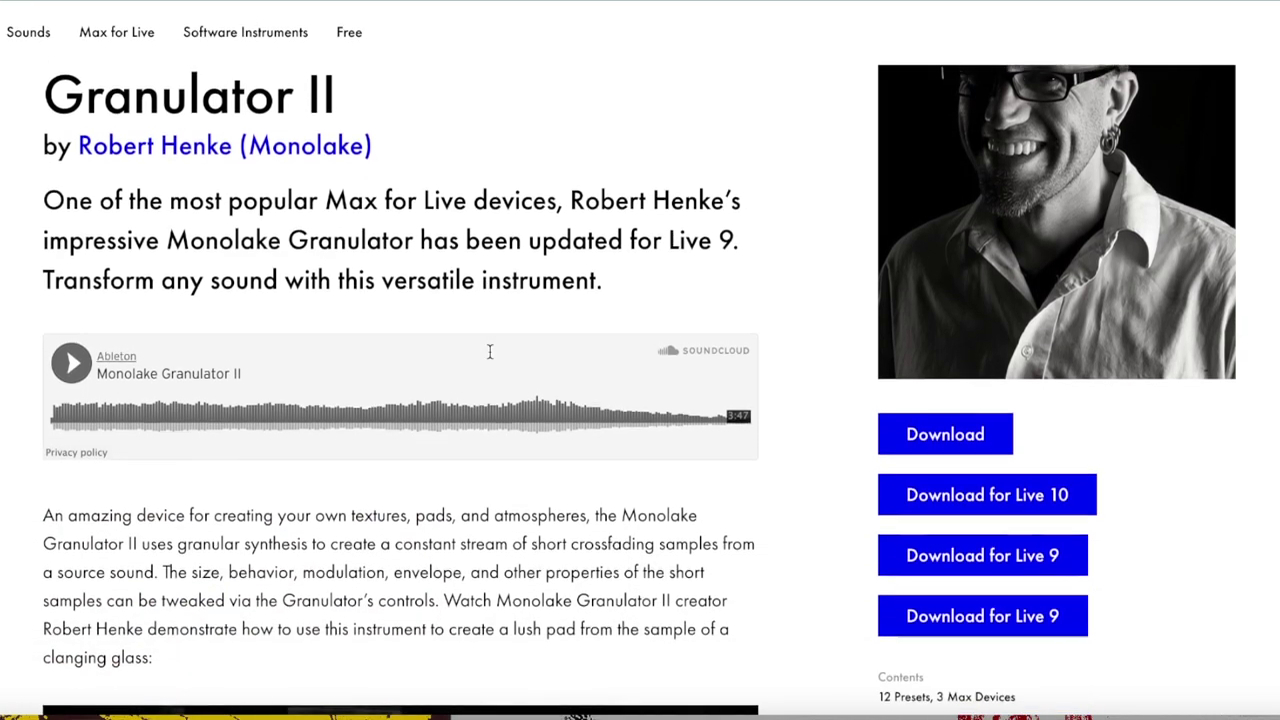
scroll(490, 351, down, 4)
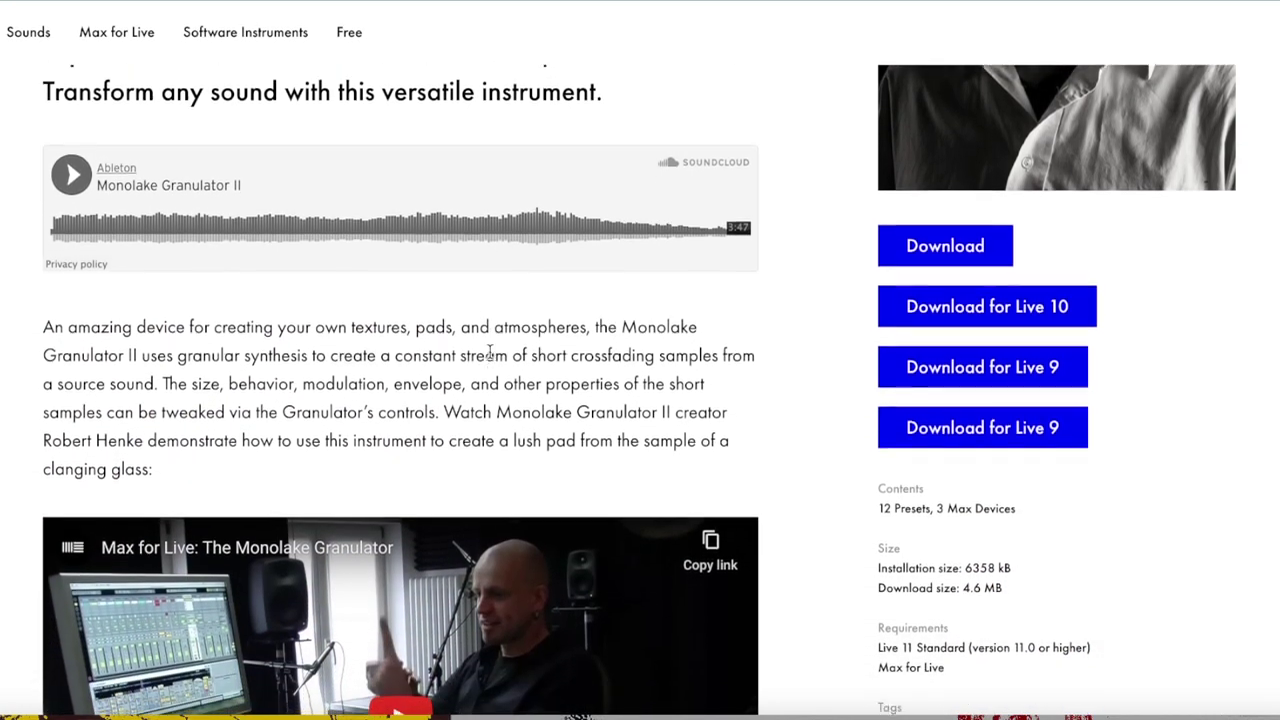
scroll(490, 351, down, 4)
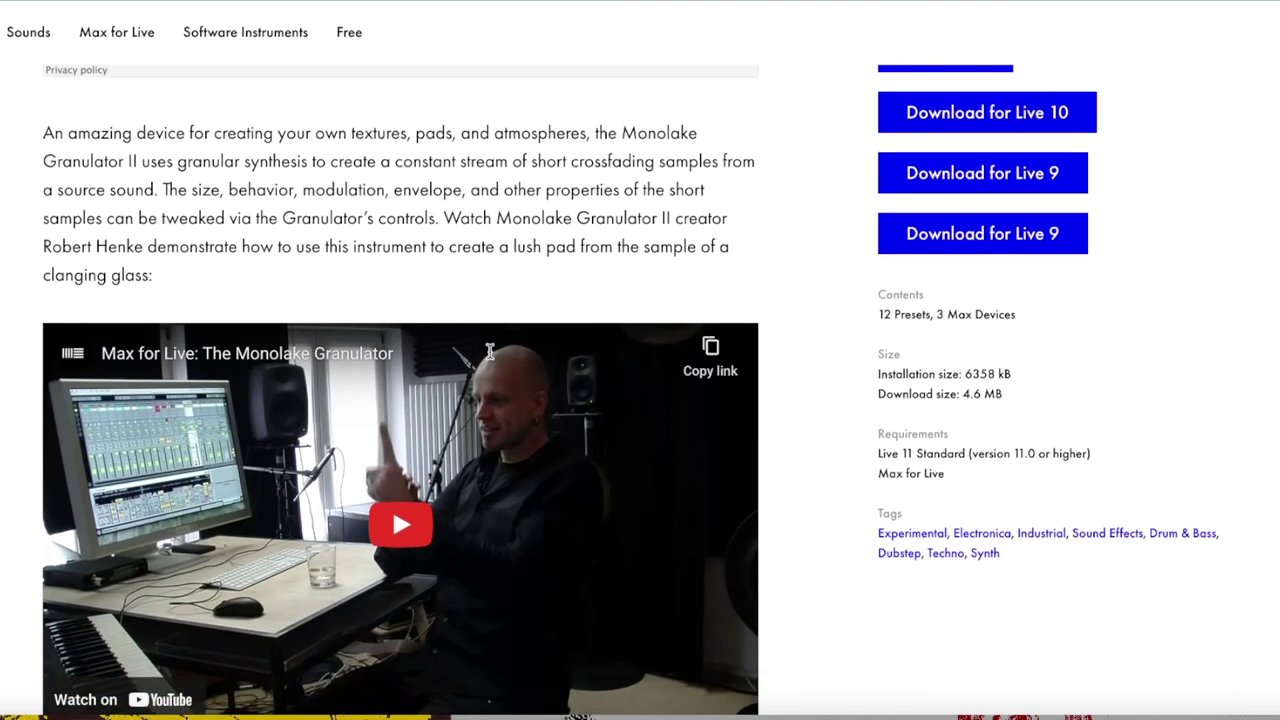
scroll(490, 351, down, 3)
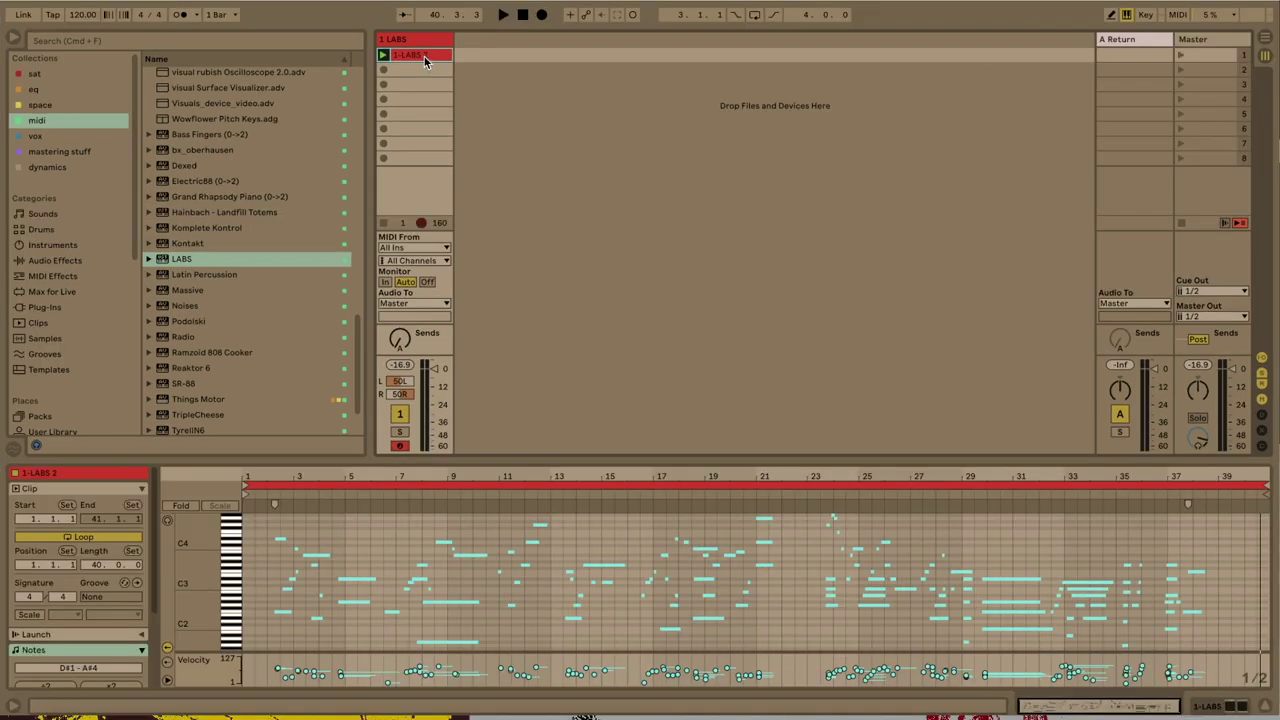
Step: Freeze the LABS track, then flatten it so the chord recording becomes an audio waveform
right_click(424, 57)
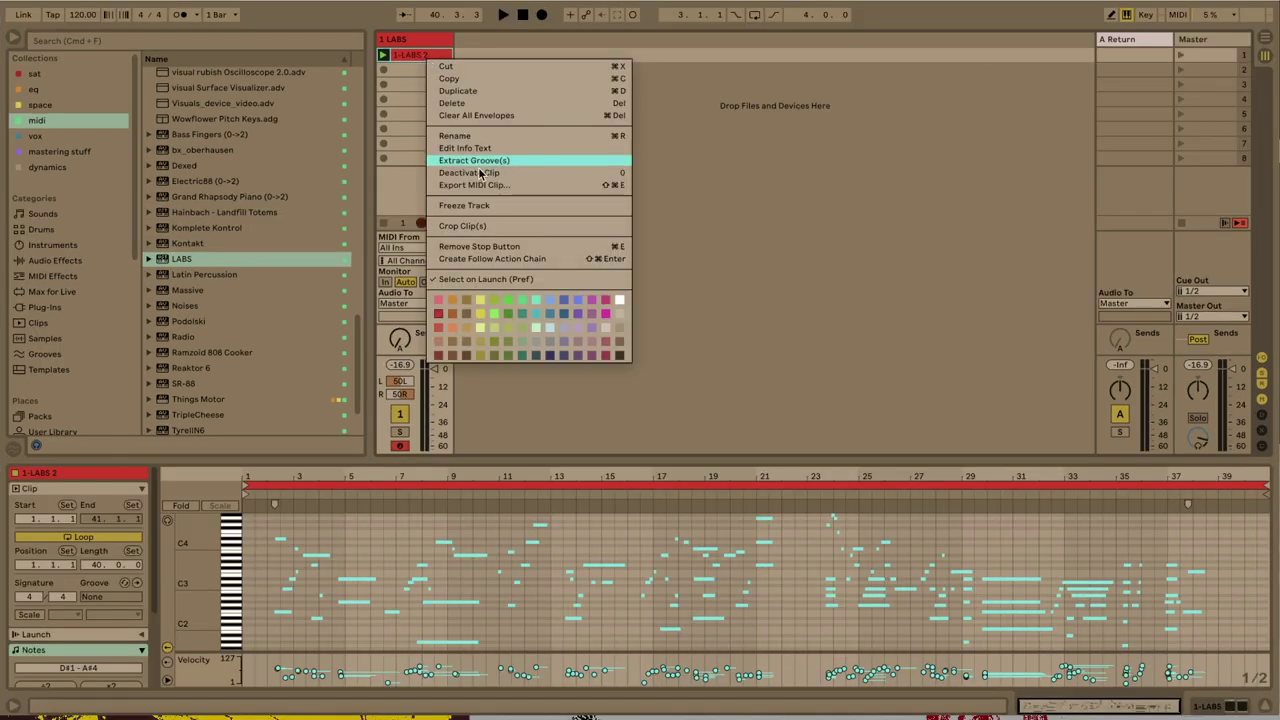
click(489, 204)
right_click(423, 56)
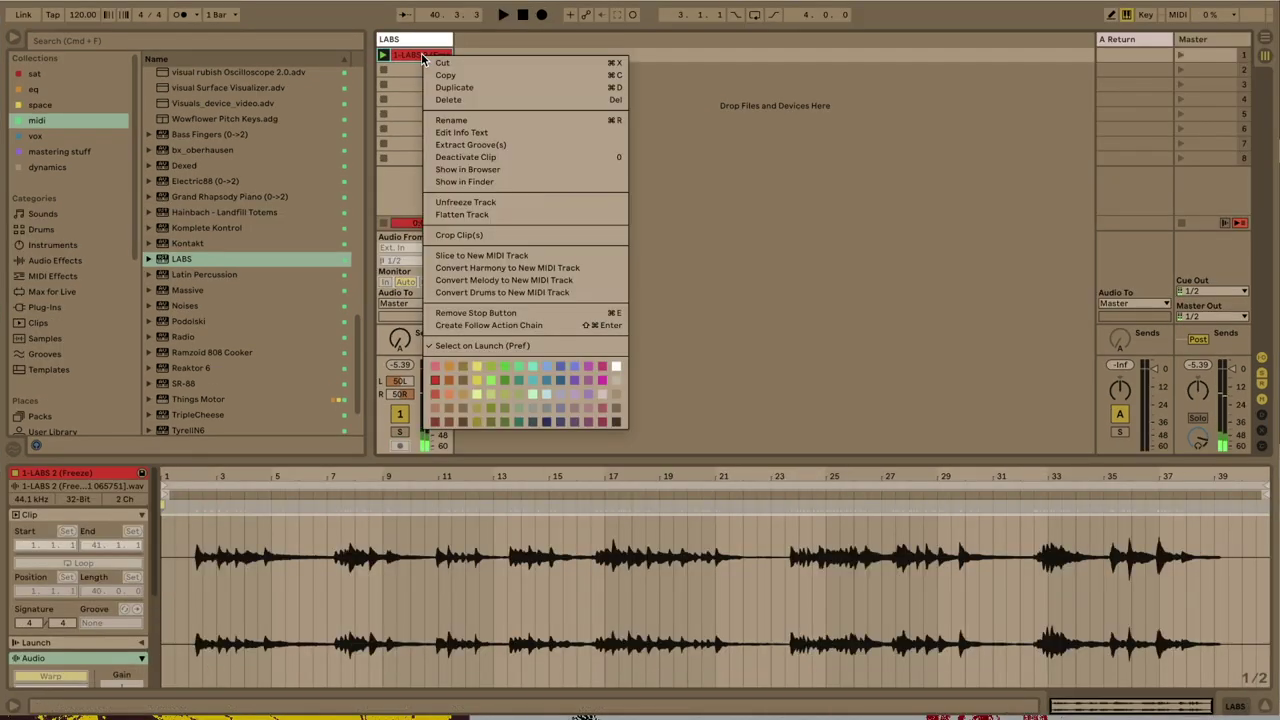
click(482, 215)
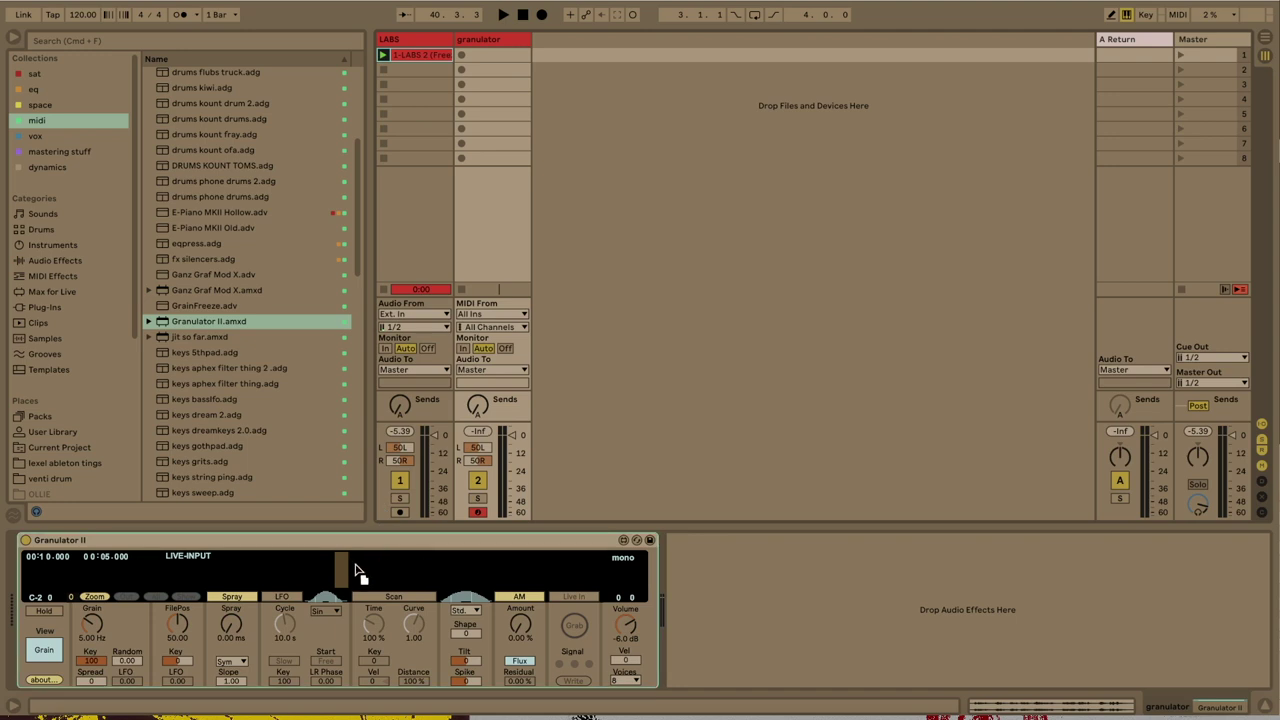
Step: Load the frozen LABS audio into Granulator II and move the grain position earlier in the sample
click(356, 570)
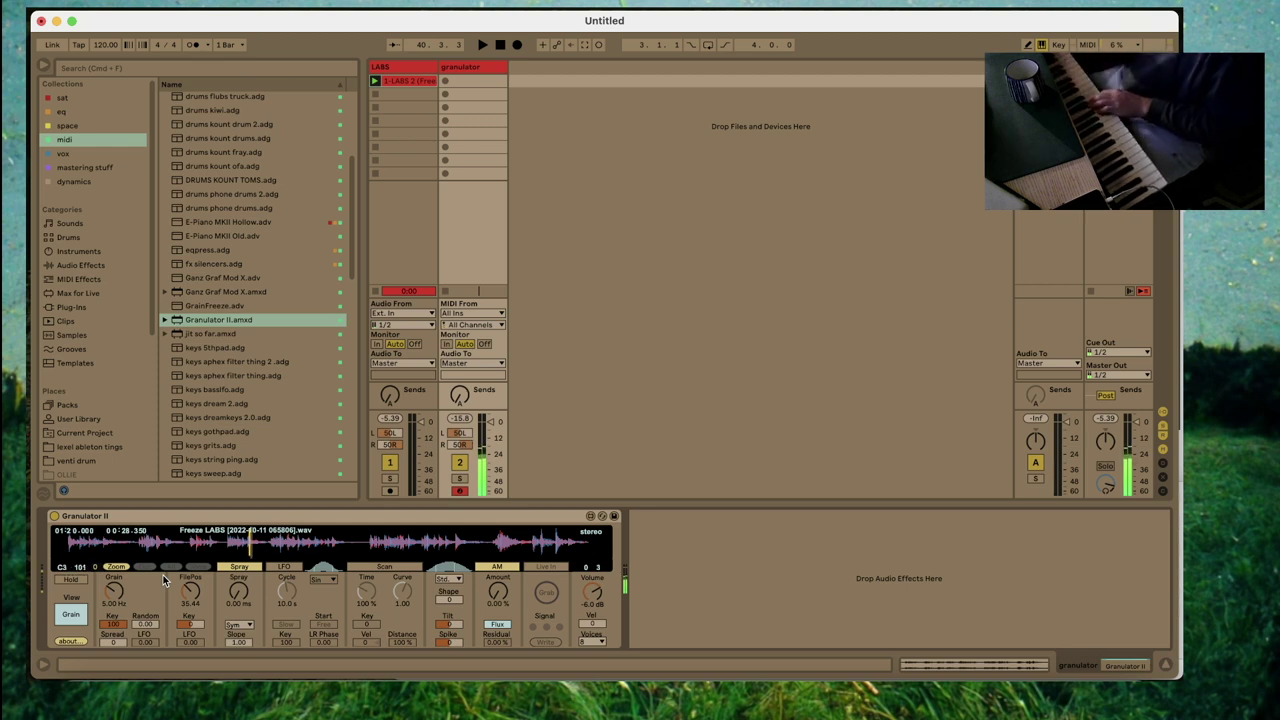
click(232, 545)
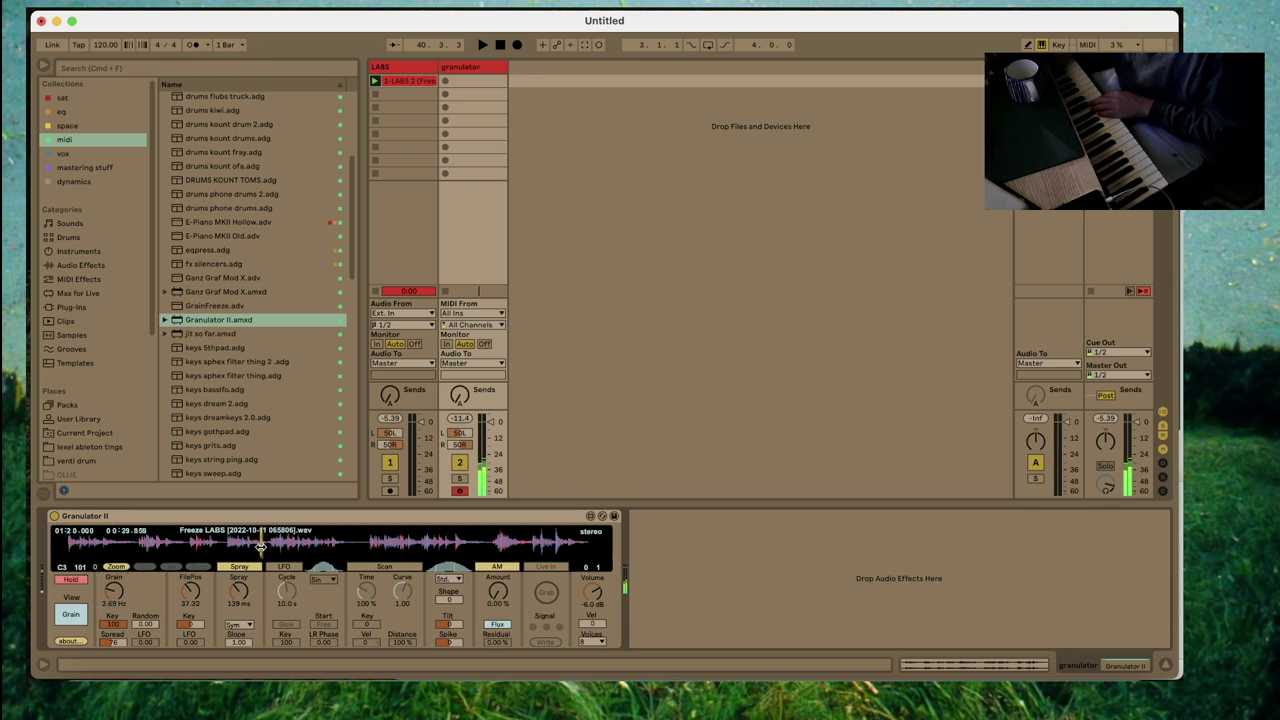
Step: Delete the LABS track and add a new audio track whose input comes from the granulator track
click(419, 72)
key(Delete)
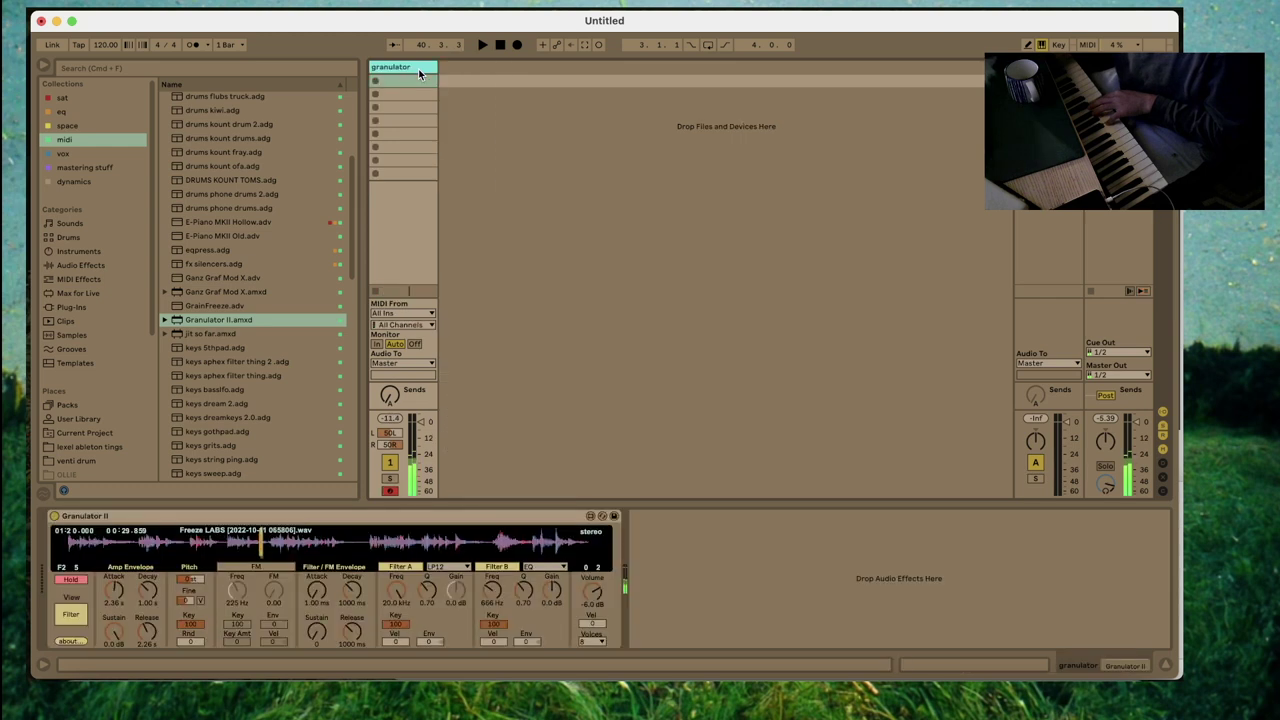
key(super+t)
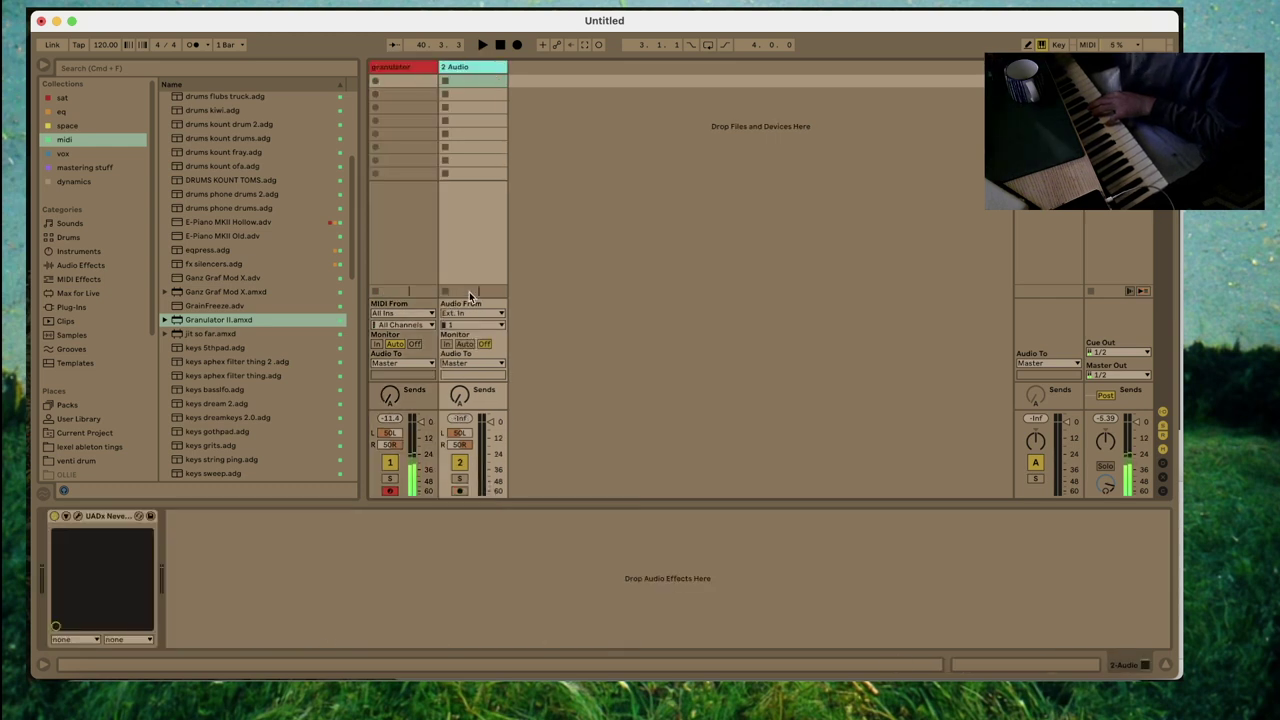
click(467, 313)
click(474, 361)
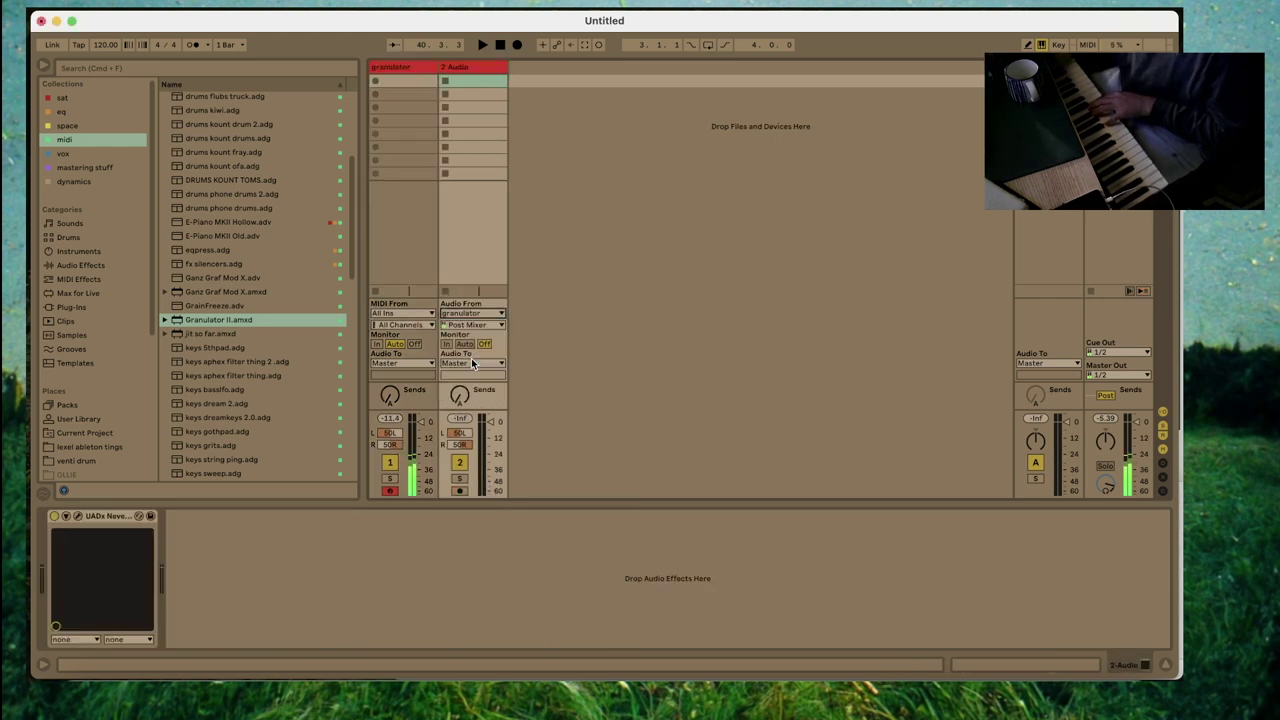
Step: Record granulator takes into the 2 Audio clip slots, shifting the grain position between takes
click(445, 82)
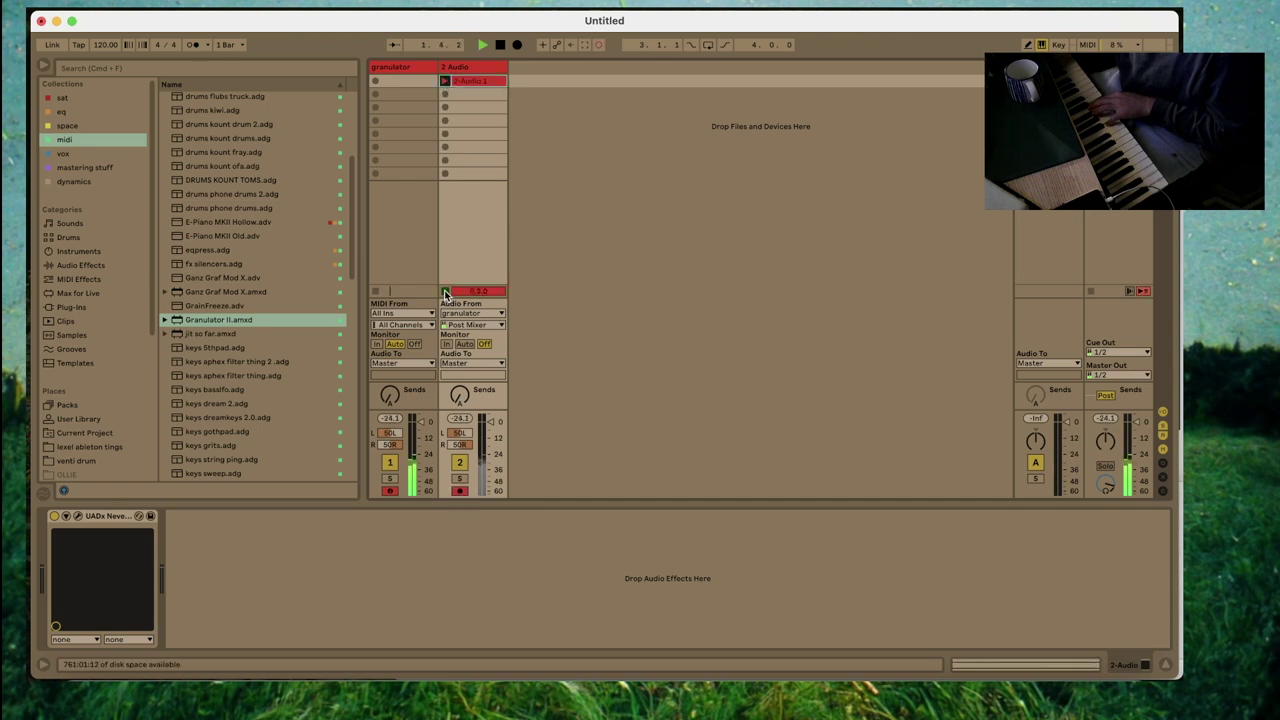
click(402, 68)
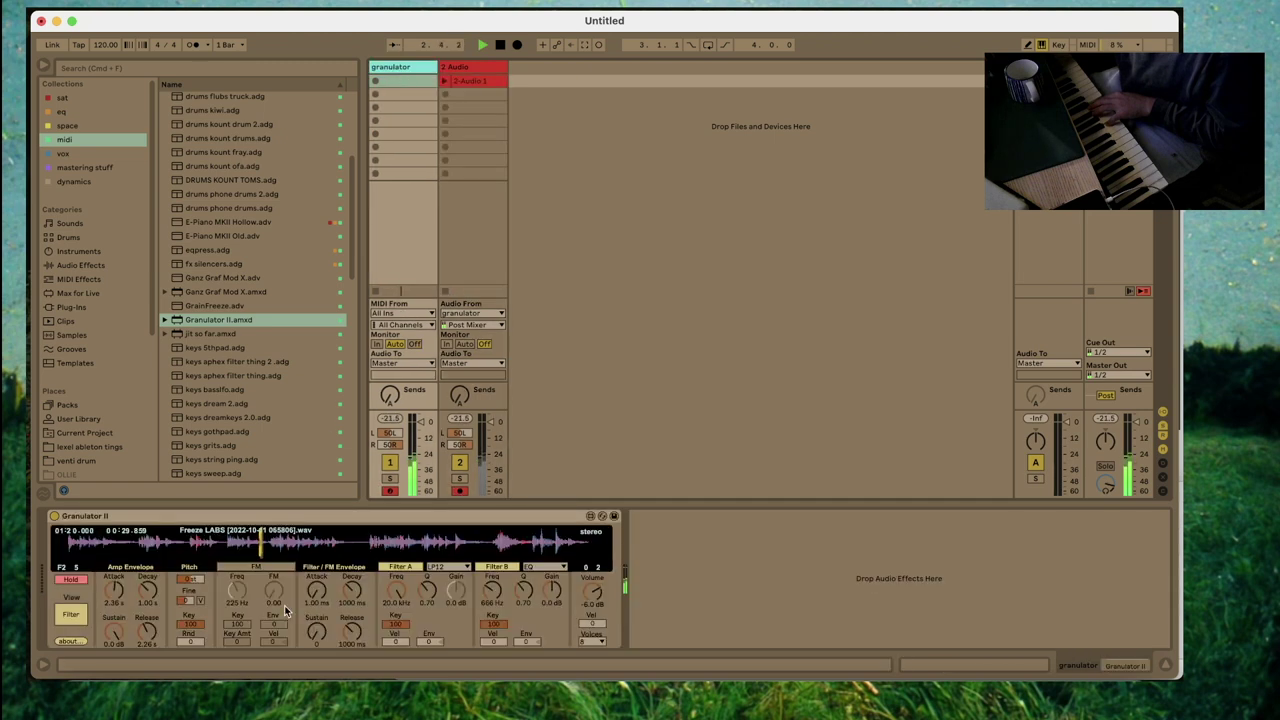
click(272, 541)
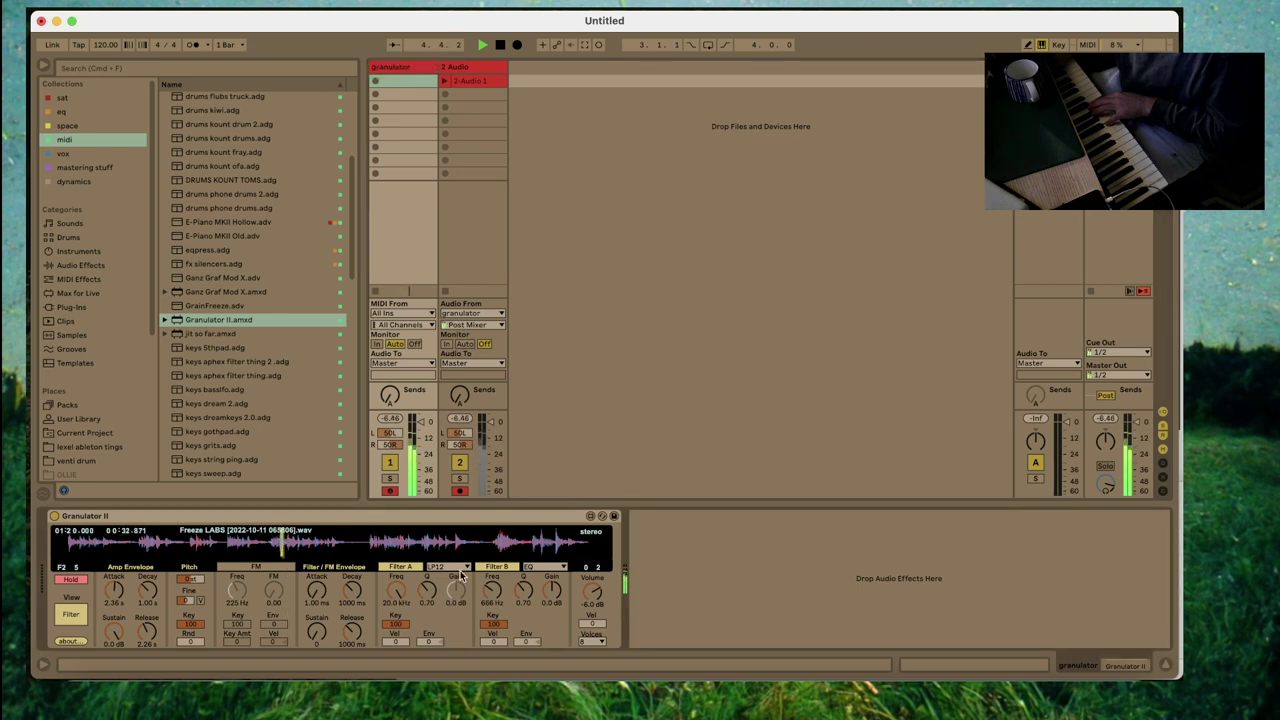
click(446, 93)
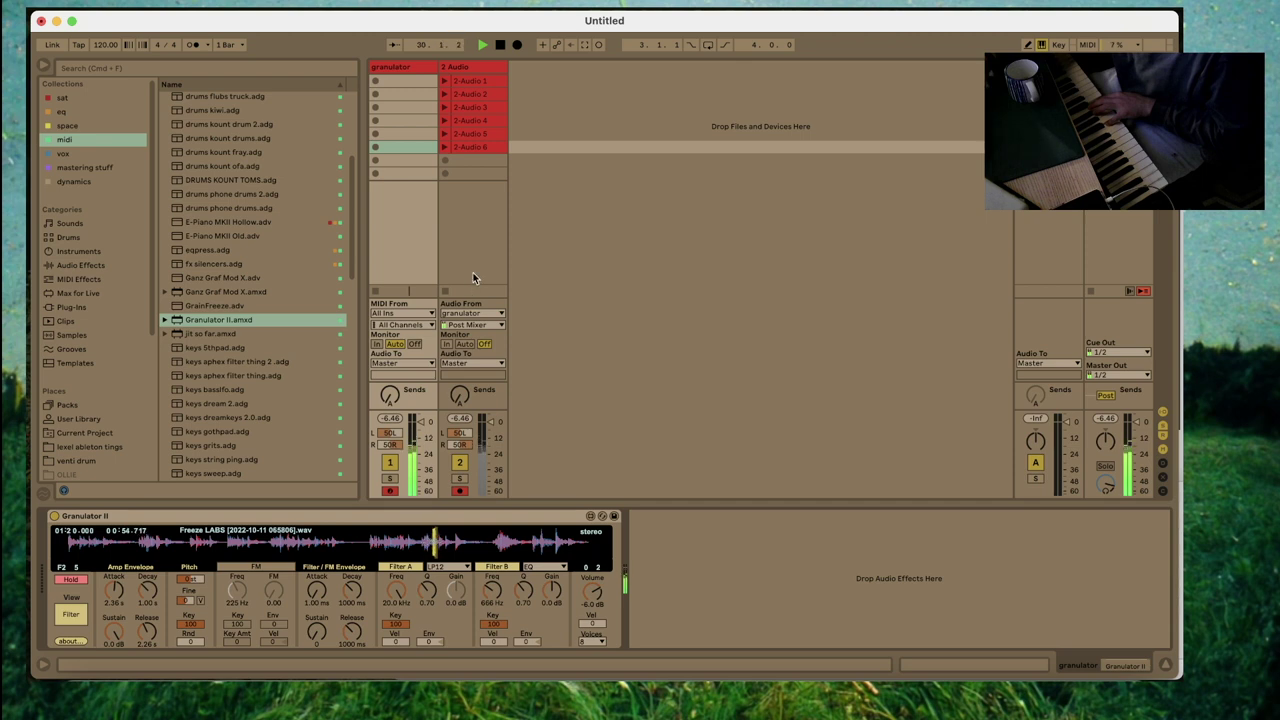
click(444, 161)
key(Return)
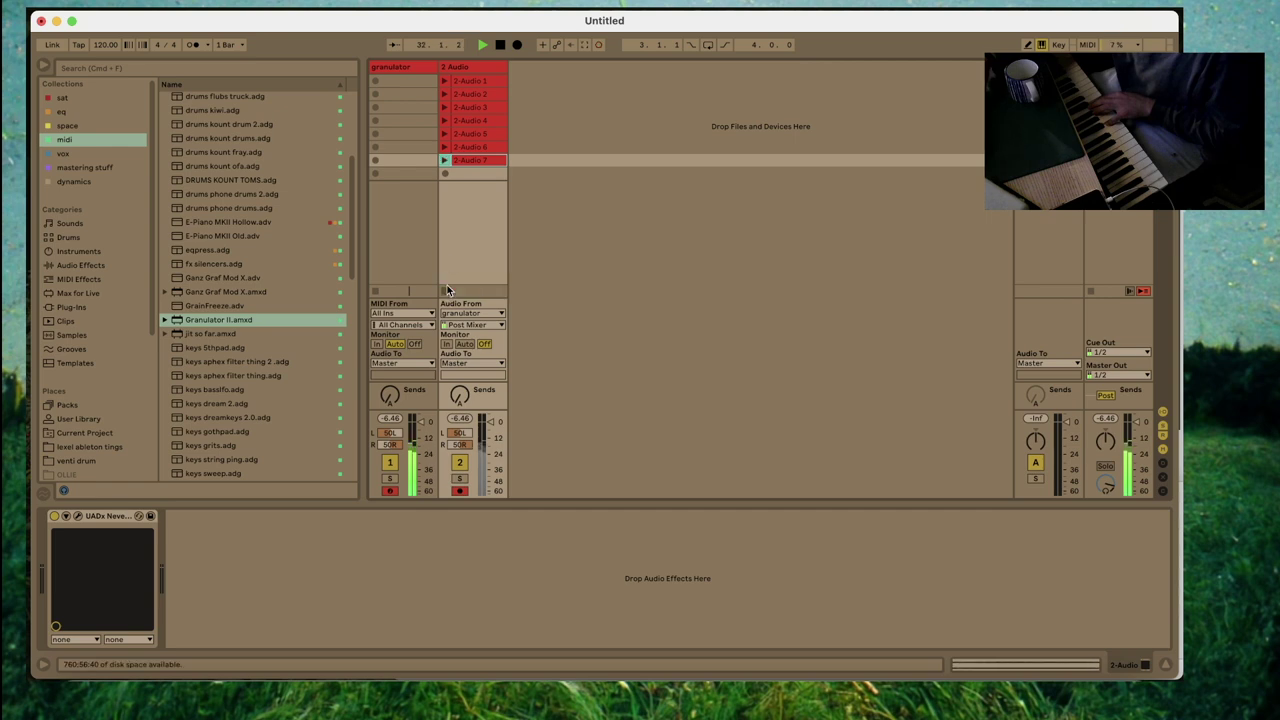
Step: Lay the recorded 2 Audio clips in sequence in the Arrangement and consolidate them into one clip
shift+click(463, 82)
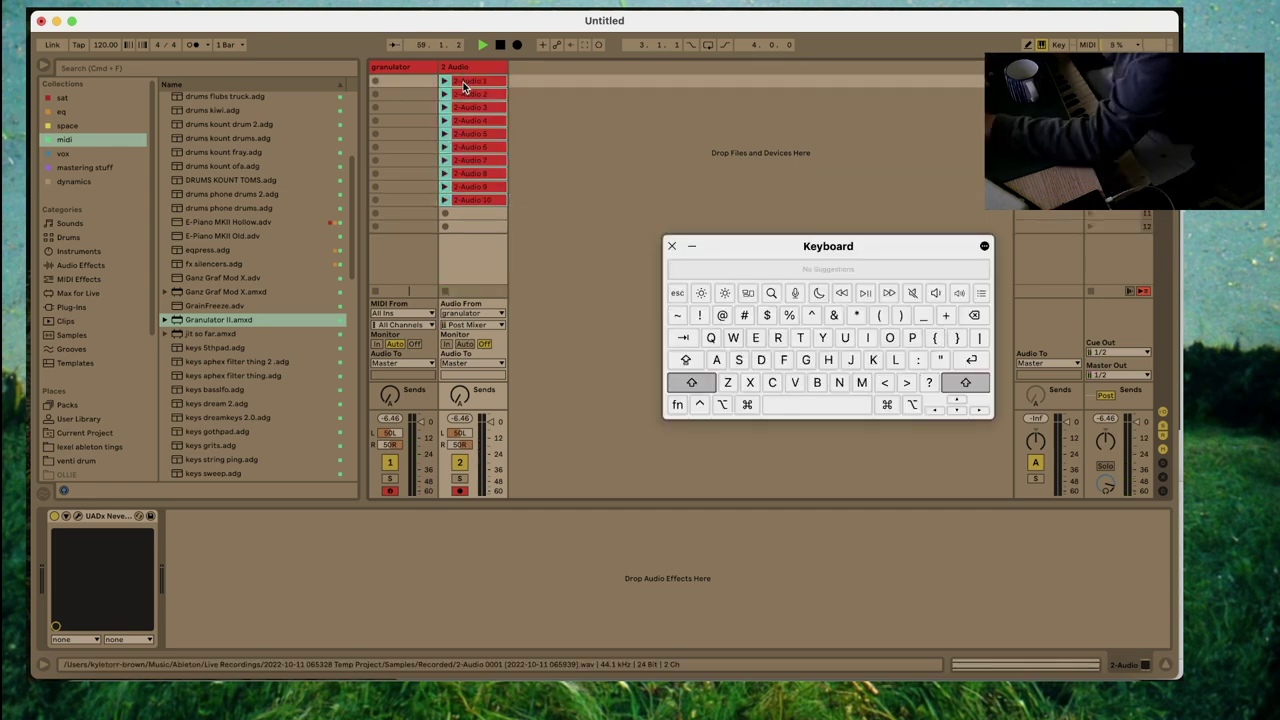
key(Tab)
drag(463, 82, 380, 220)
drag(855, 253, 848, 272)
click(381, 187)
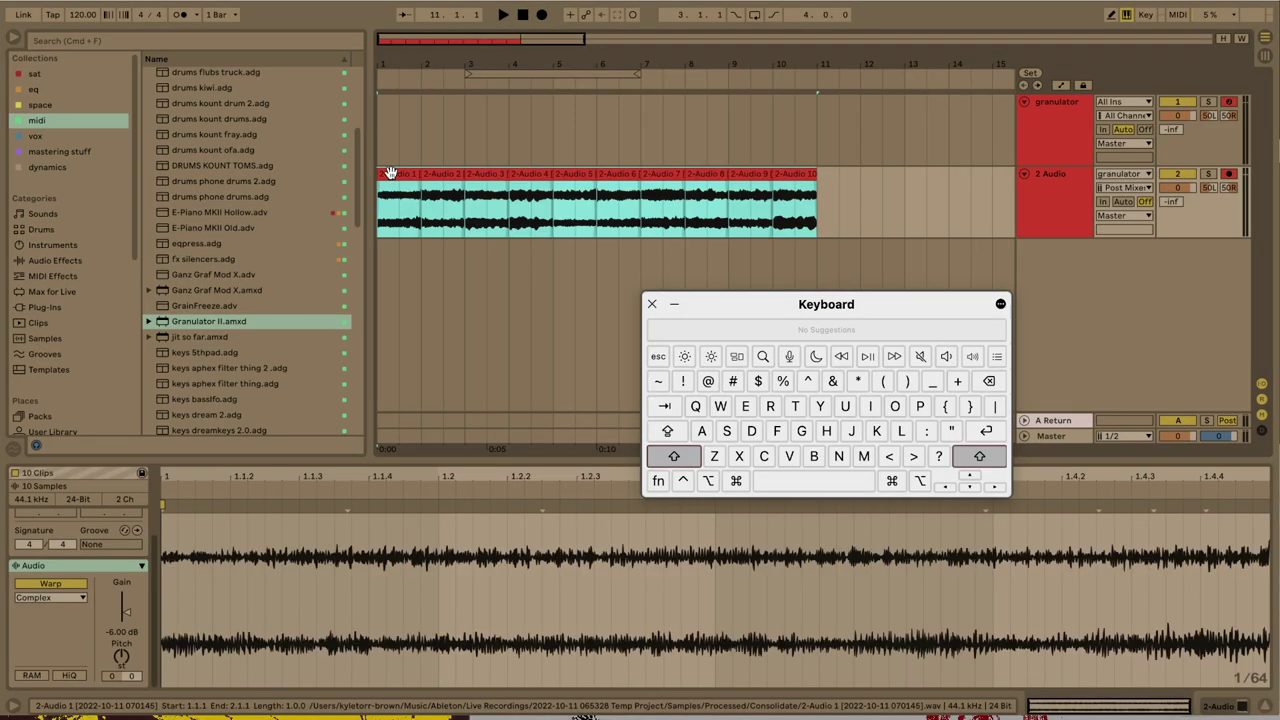
key(super+j)
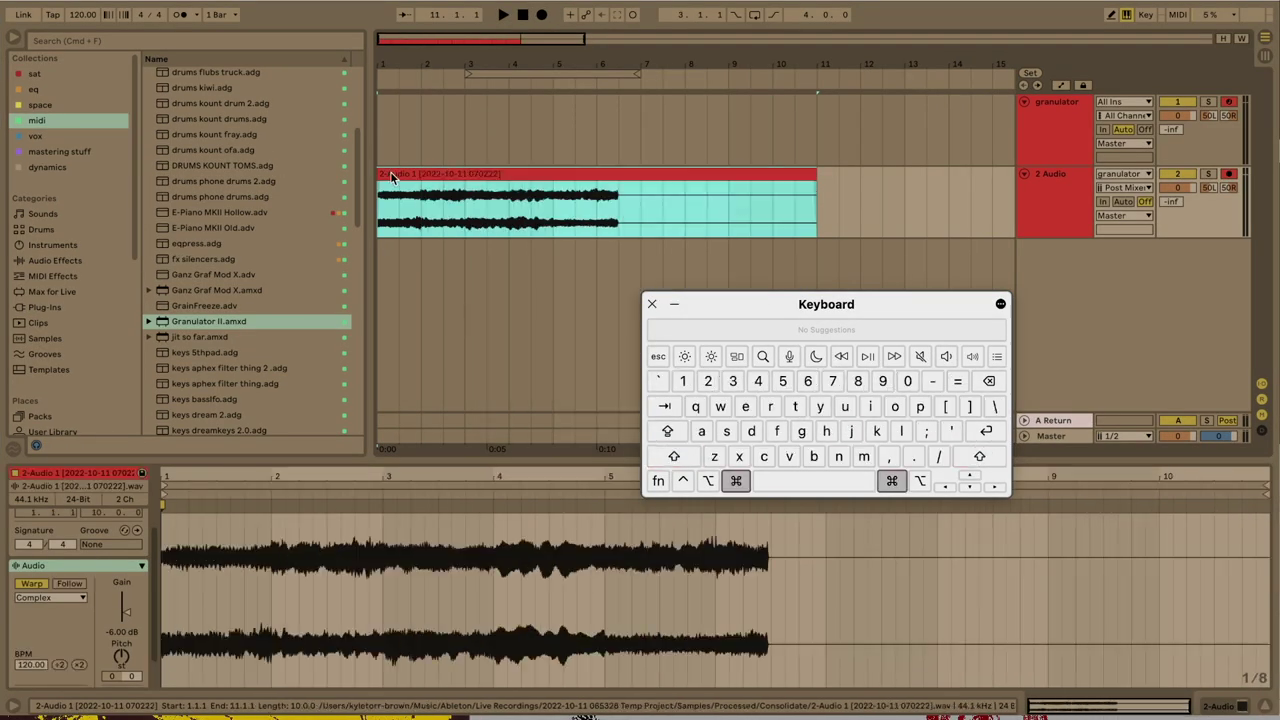
Step: Slice the consolidated clip per bar onto a new MIDI track
right_click(462, 193)
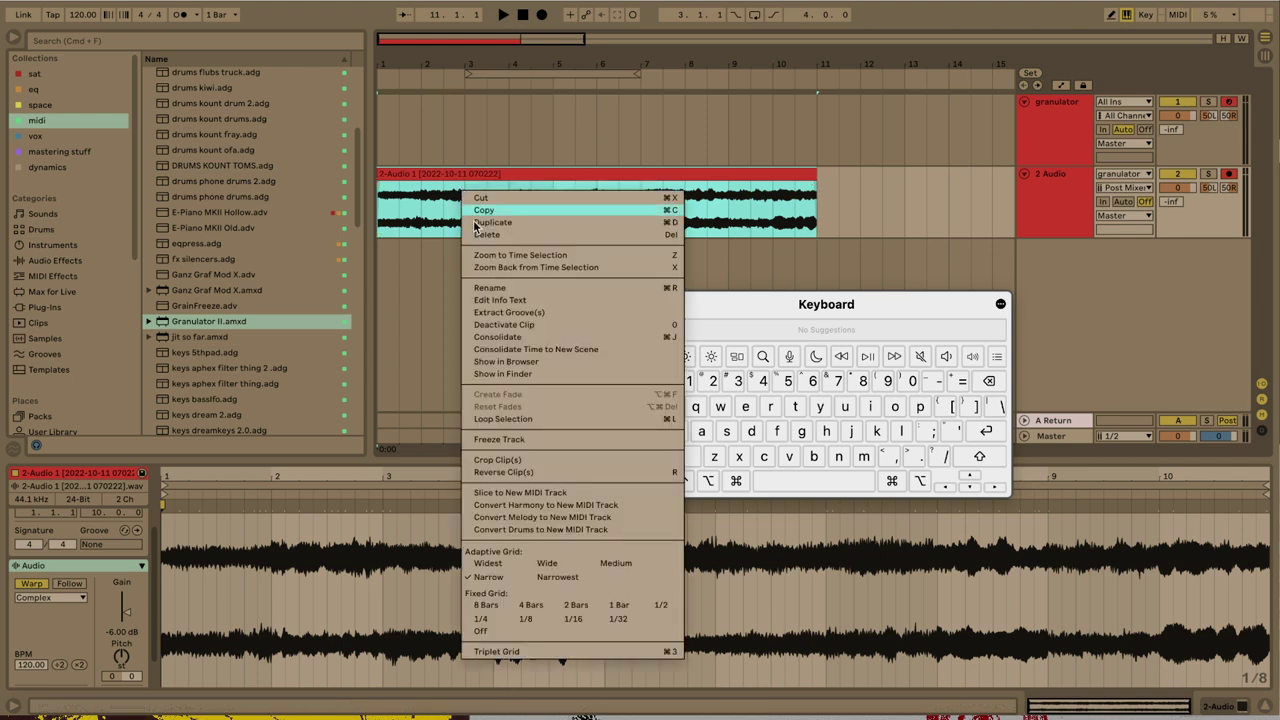
click(552, 491)
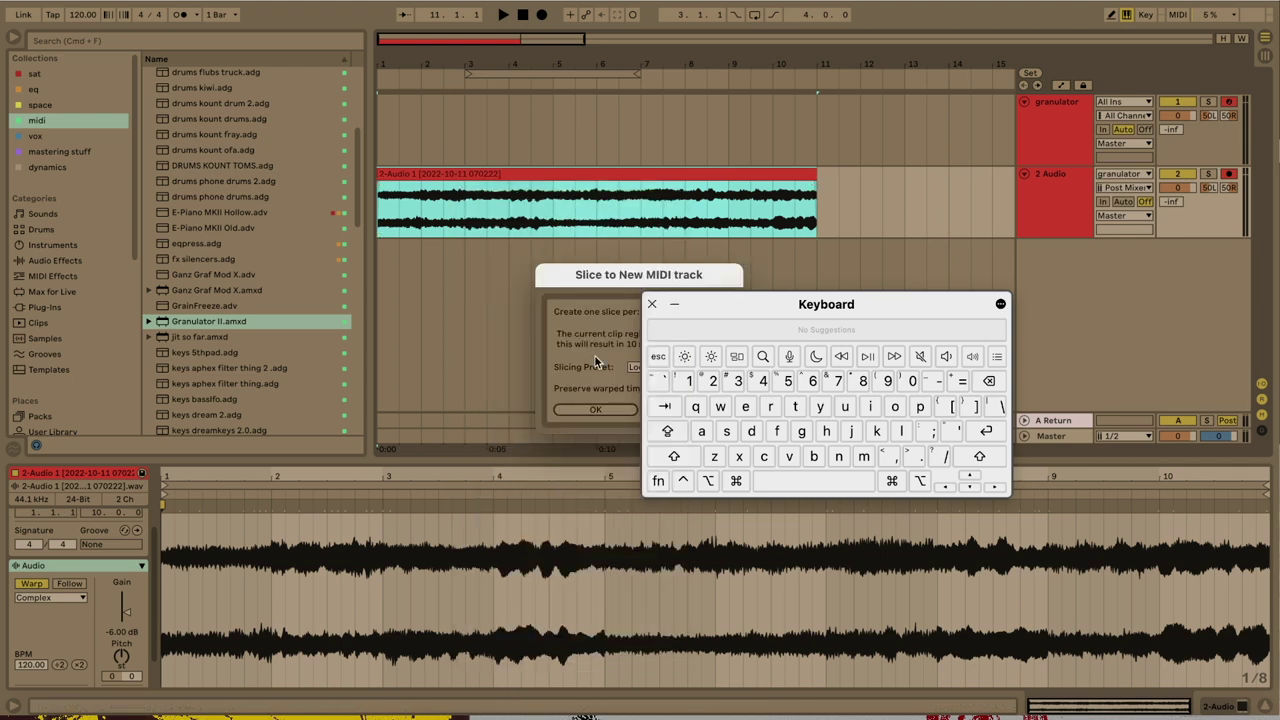
drag(761, 305, 921, 272)
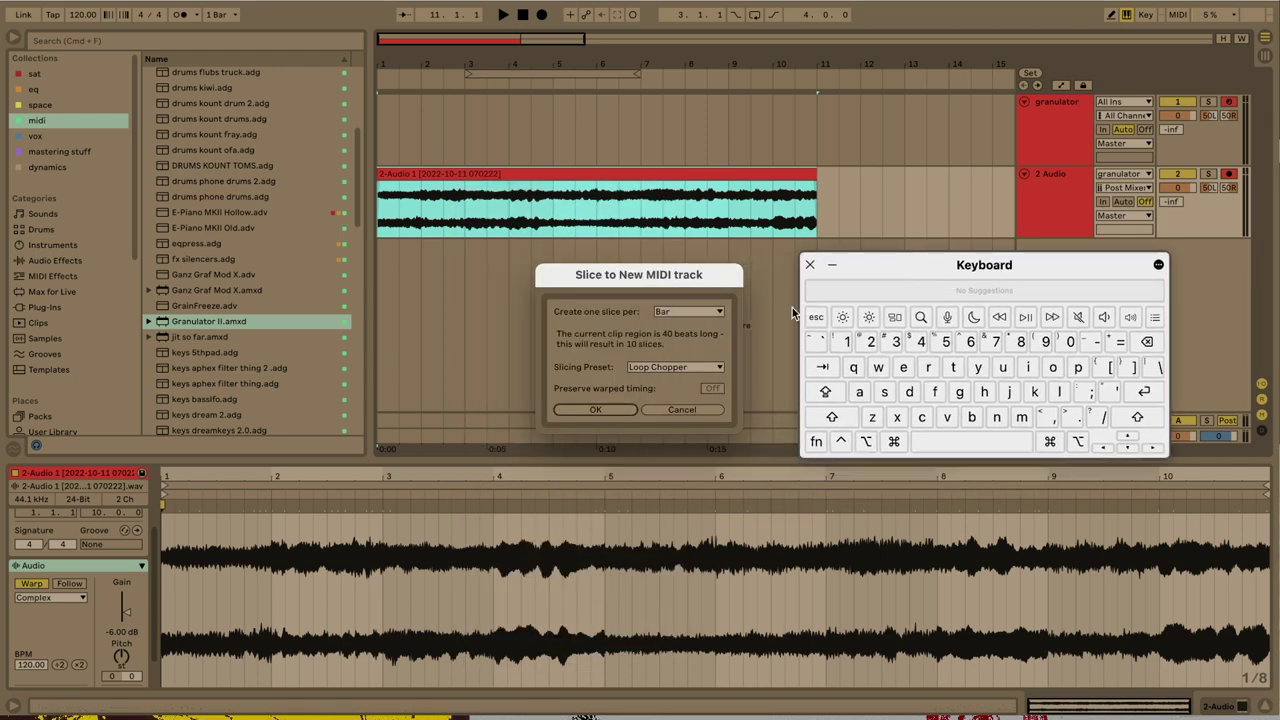
drag(704, 285, 681, 260)
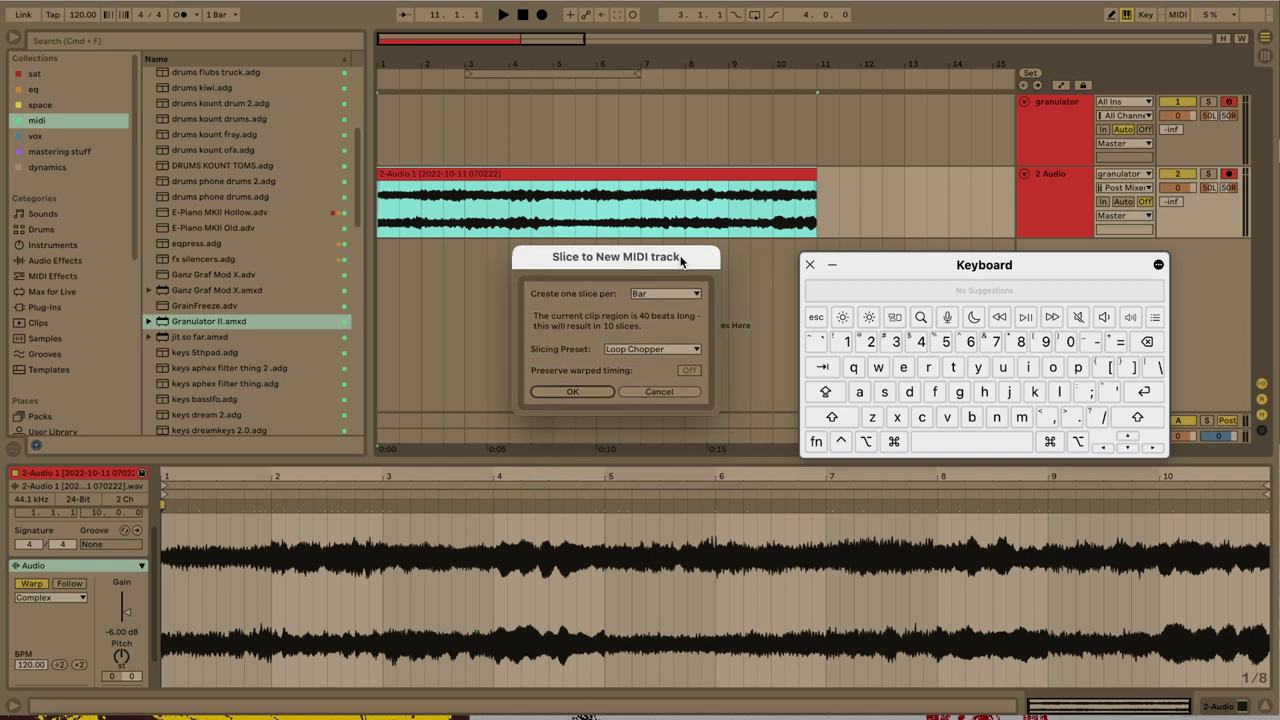
click(584, 394)
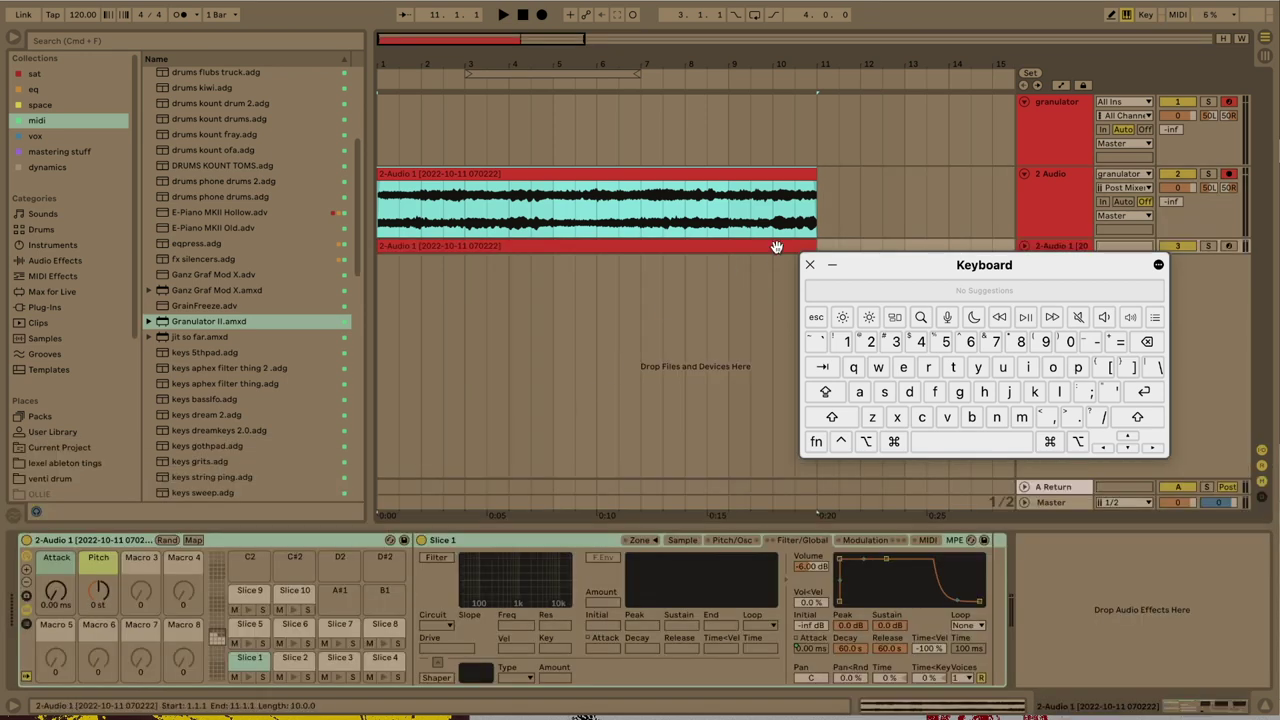
Step: Return to Session view, hide the on-screen keyboard, show the I/O and Mixer sections, and display the slice's sample
key(Tab)
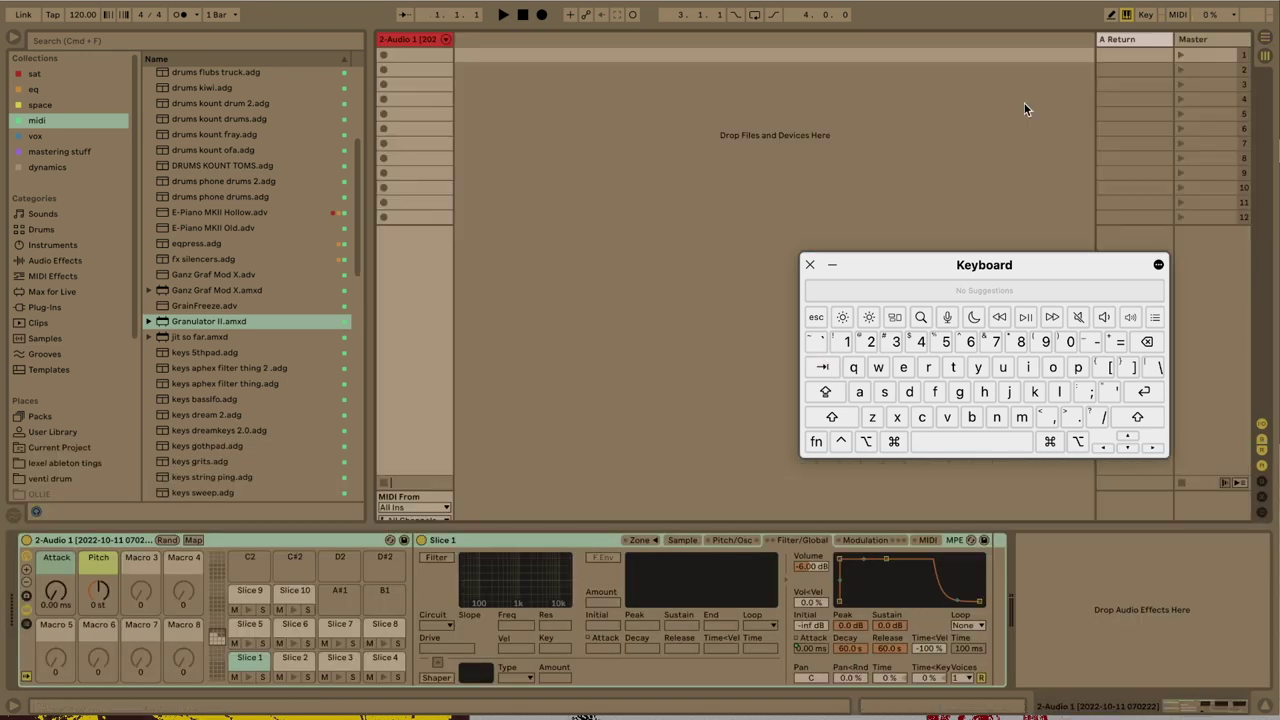
click(810, 265)
click(1259, 478)
click(1259, 466)
click(652, 516)
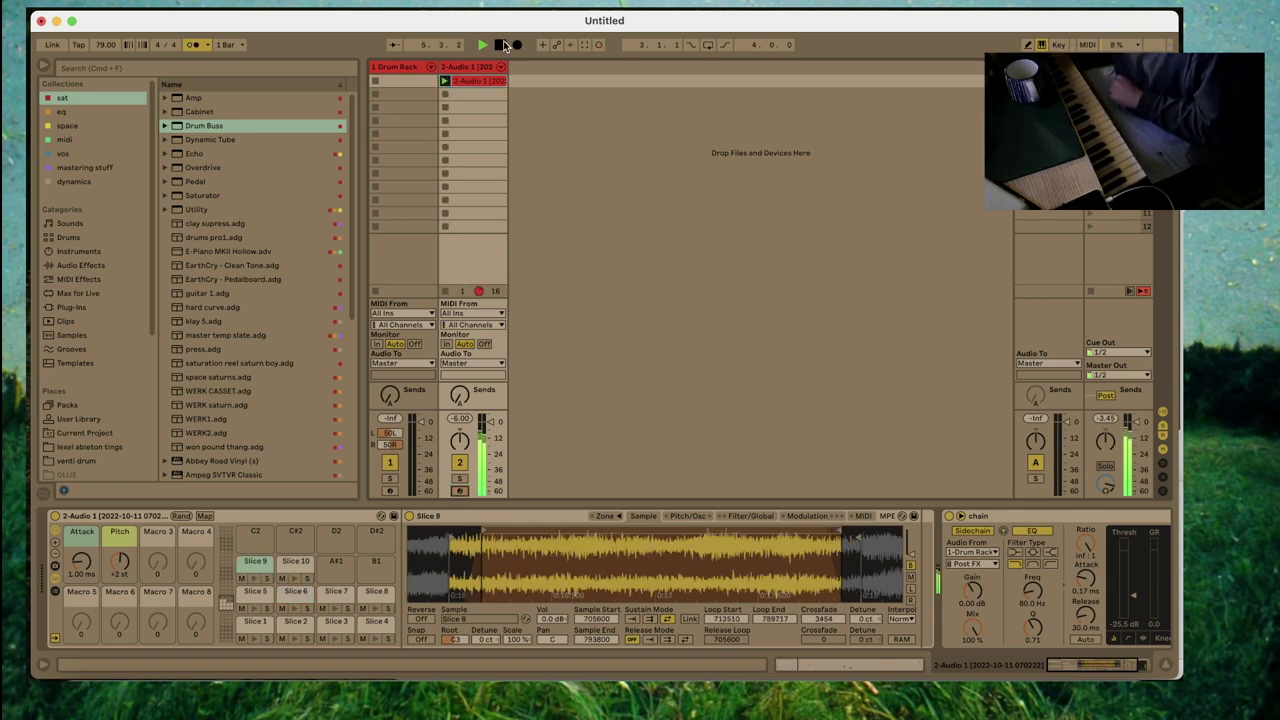
Step: In the folded slice clip, move the last Slice 9 note's start to 4.3.1 and trim its end
click(489, 82)
click(196, 485)
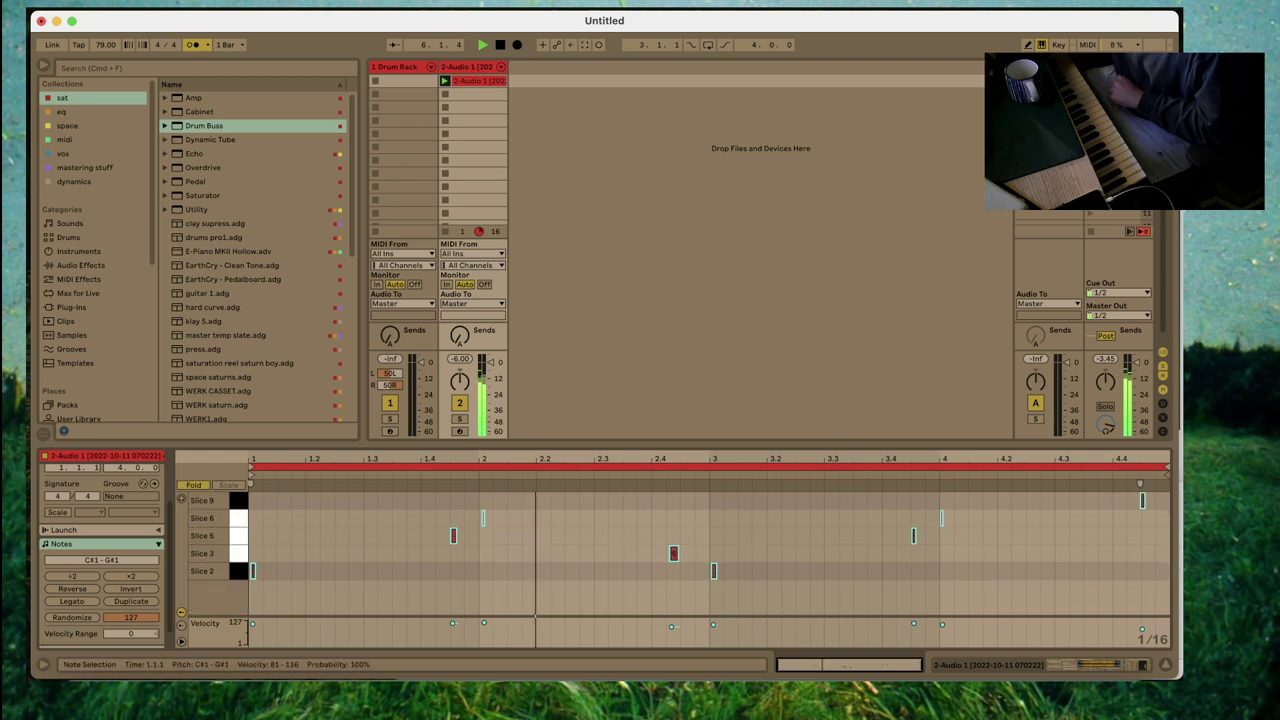
click(1152, 554)
drag(1142, 500, 1056, 500)
drag(1145, 502, 1119, 501)
click(1063, 534)
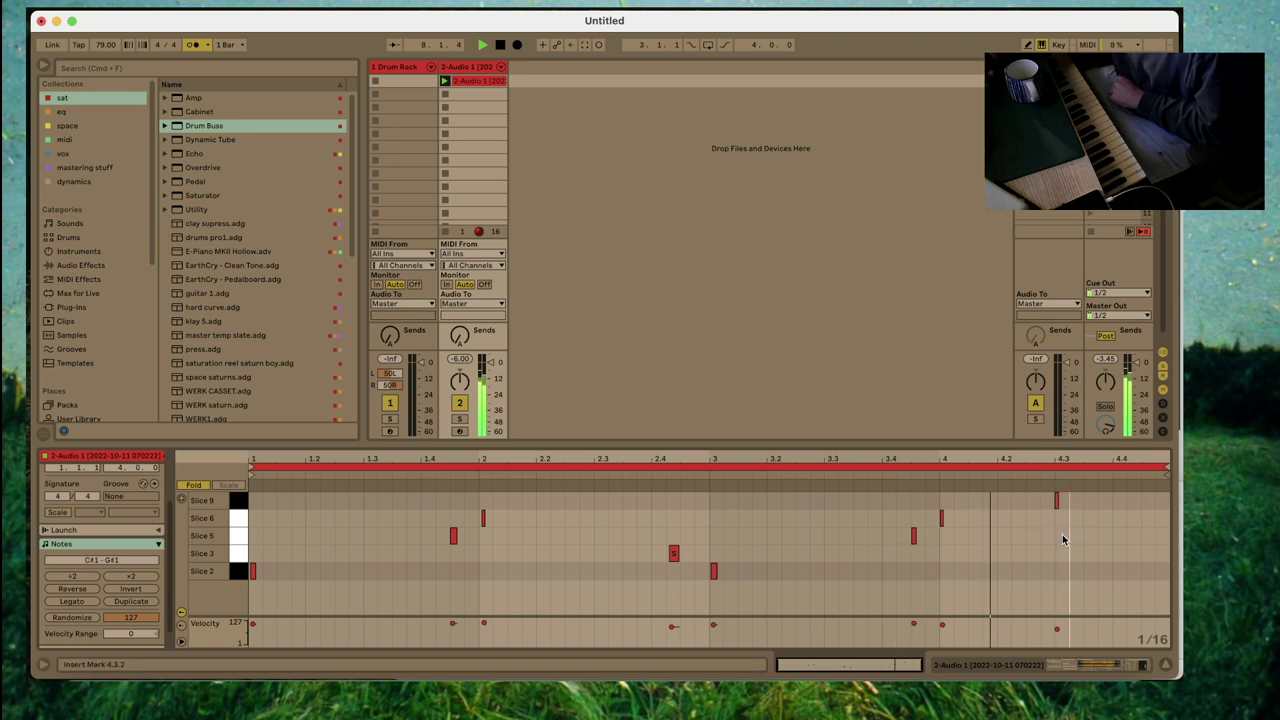
click(1117, 665)
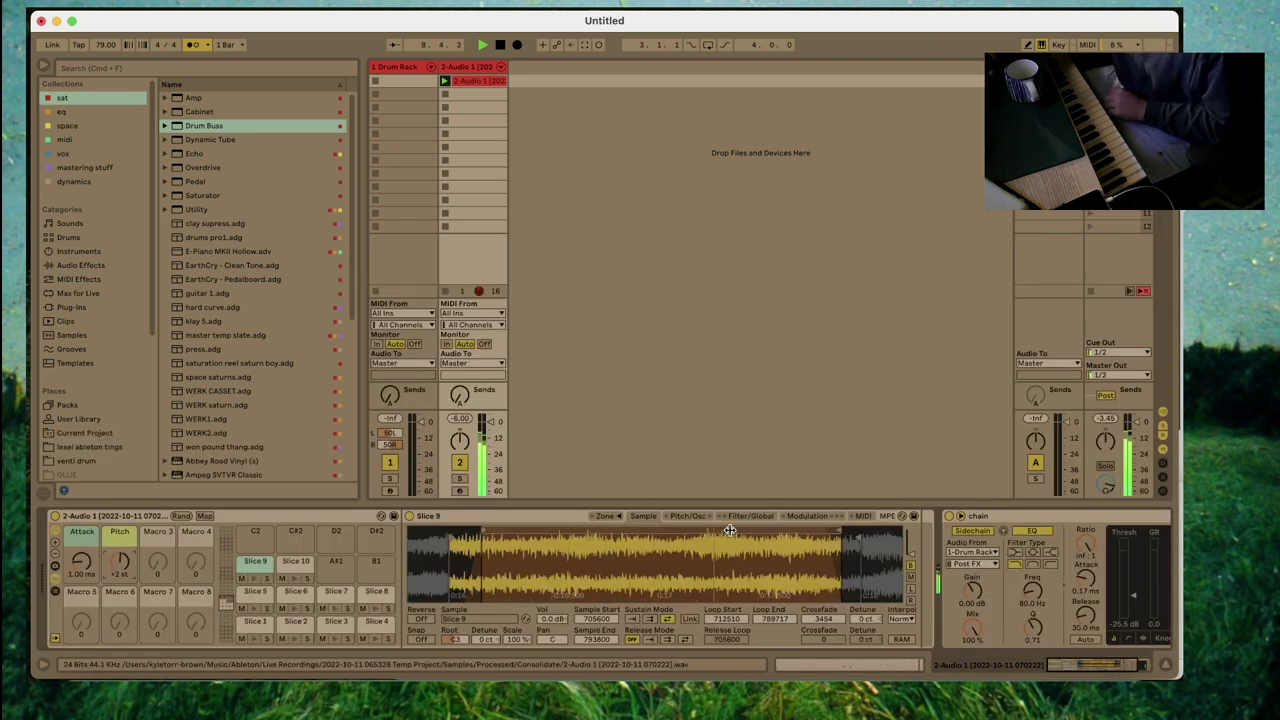
click(396, 492)
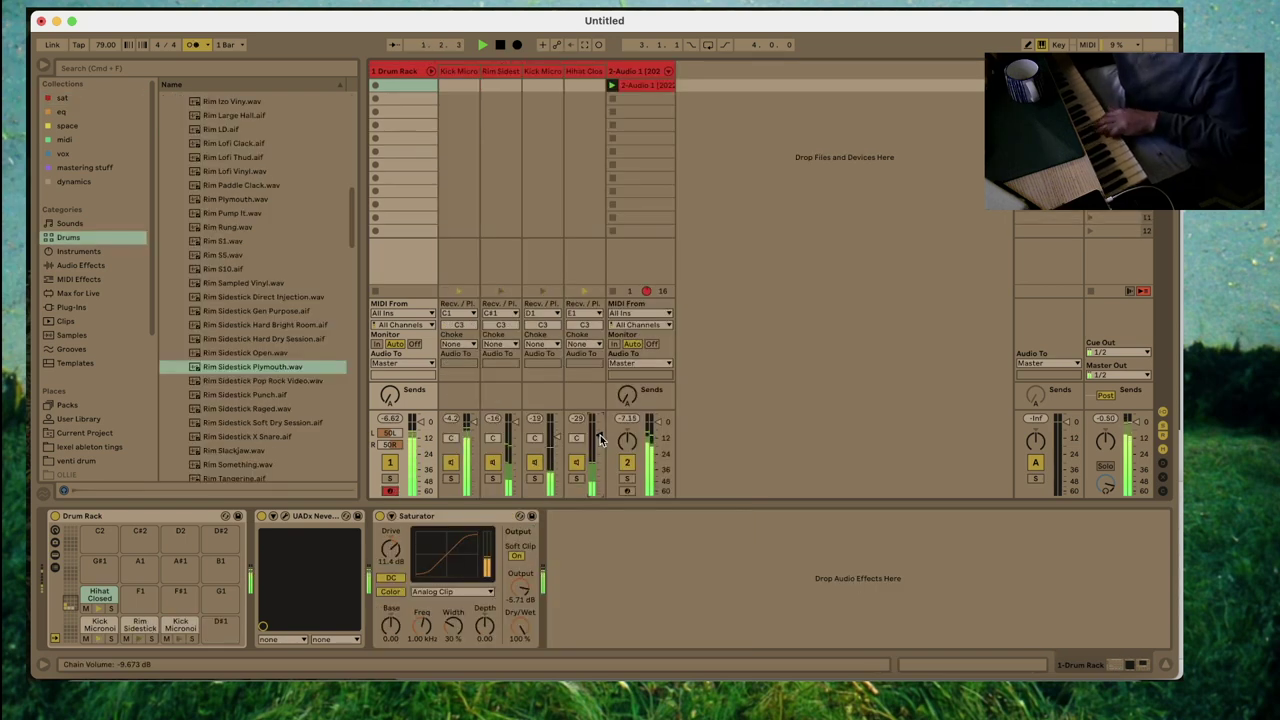
Step: Turn on Warp for the Drum Rack's Rim Sidestick Plymouth sample so it spans 2 beats
click(500, 97)
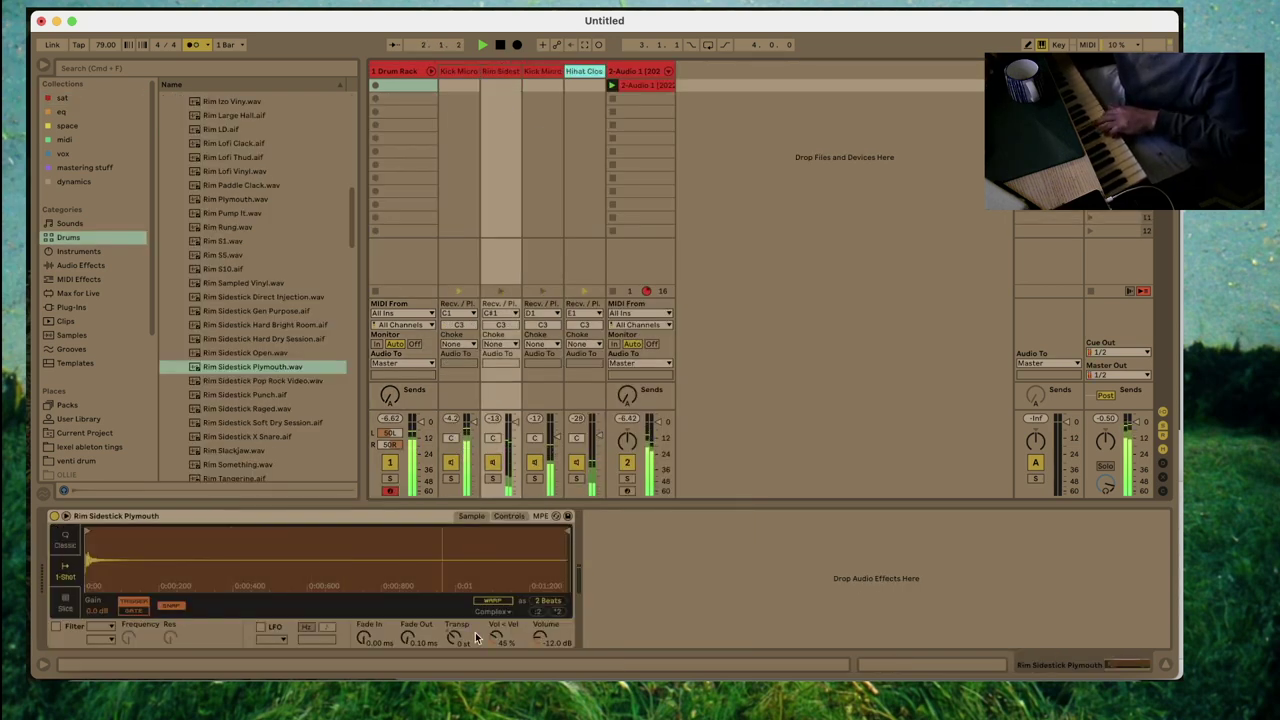
click(535, 601)
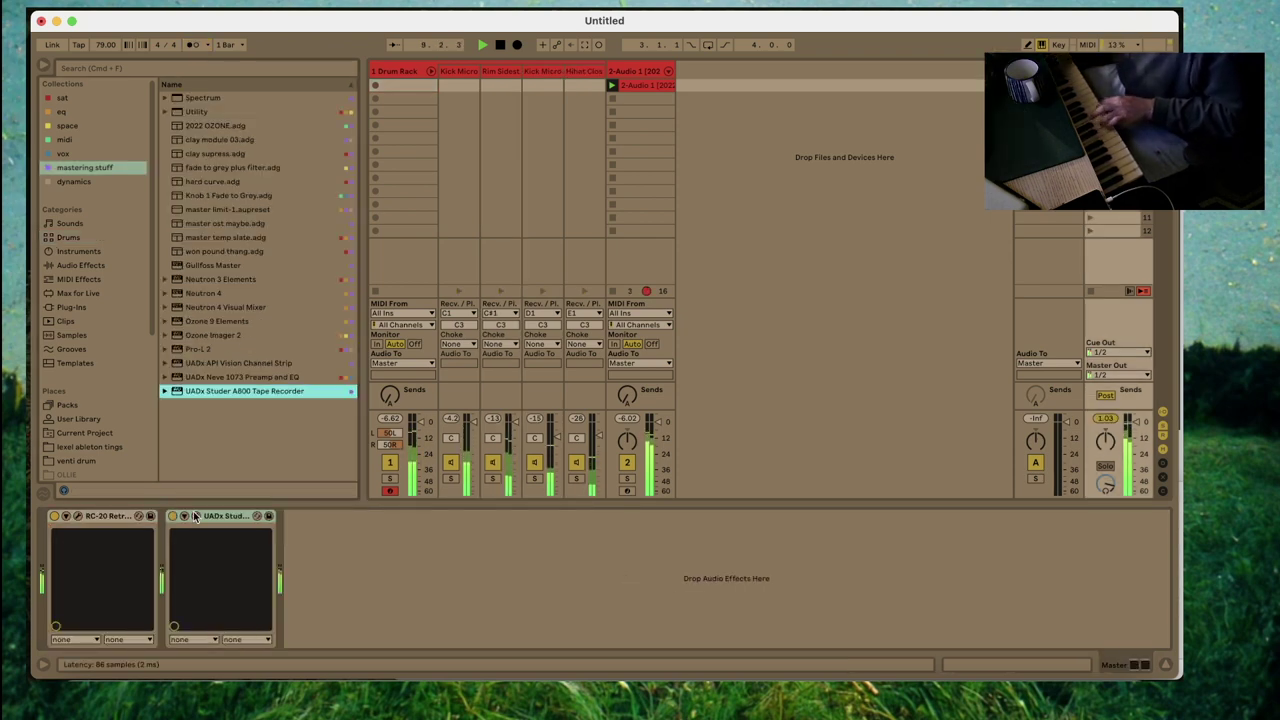
Step: Check Pro-Q 3 on the sliced track, then start recording a new clip on the Drum Rack track
click(196, 514)
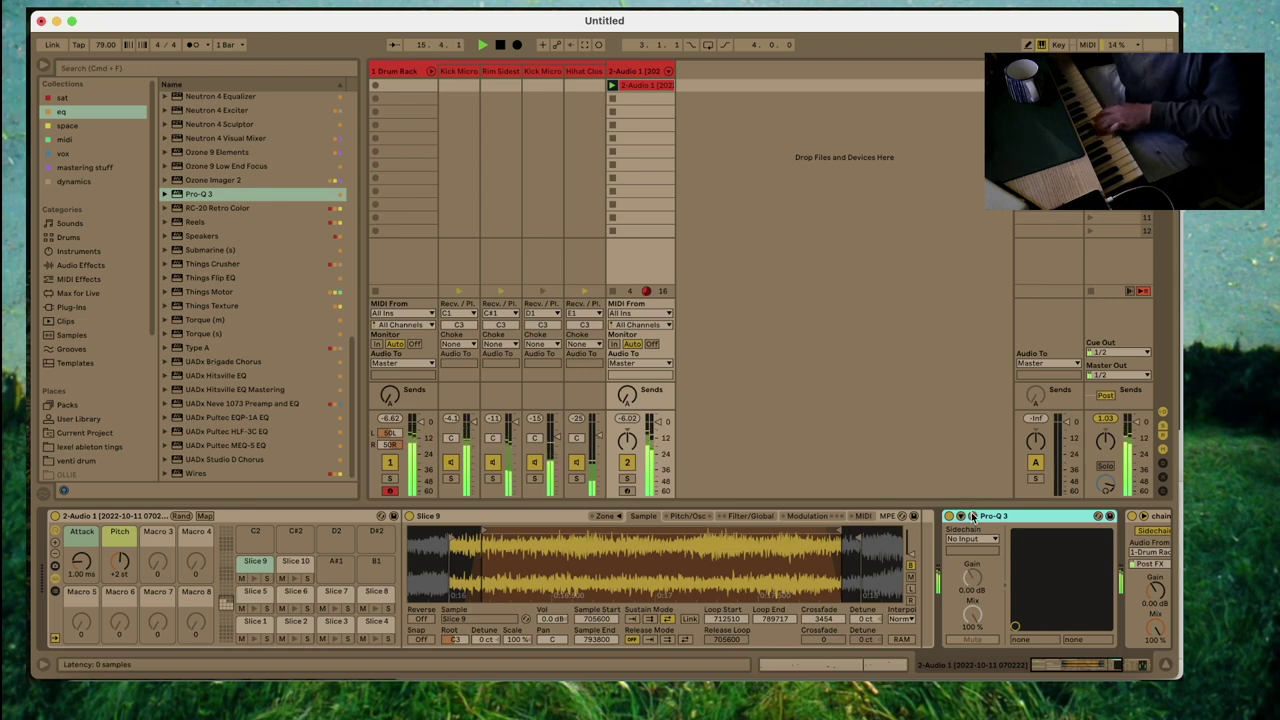
click(972, 516)
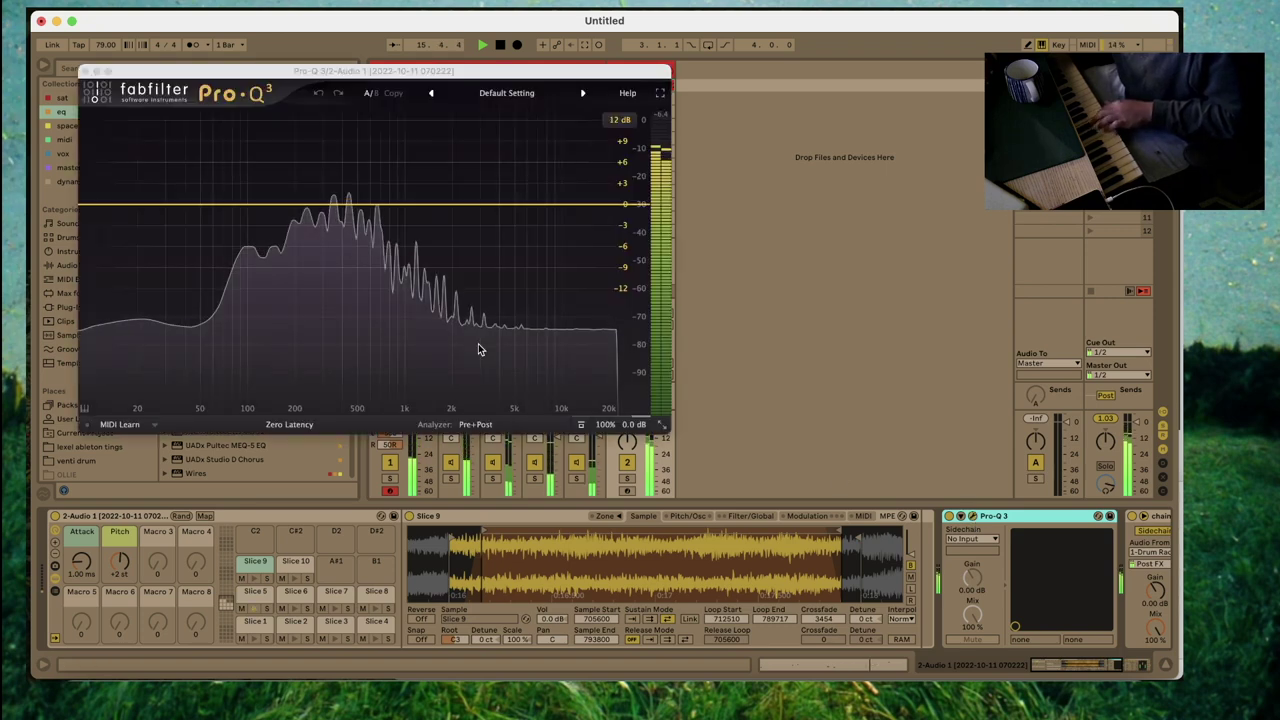
click(85, 73)
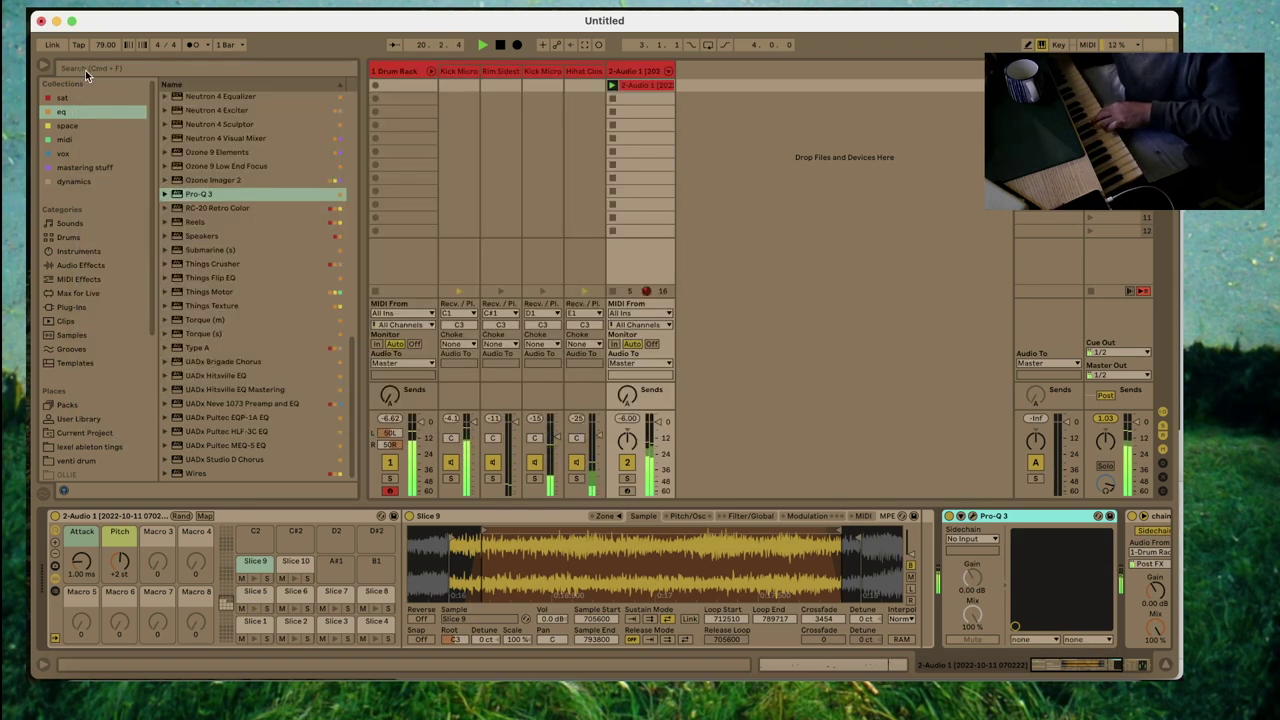
click(376, 86)
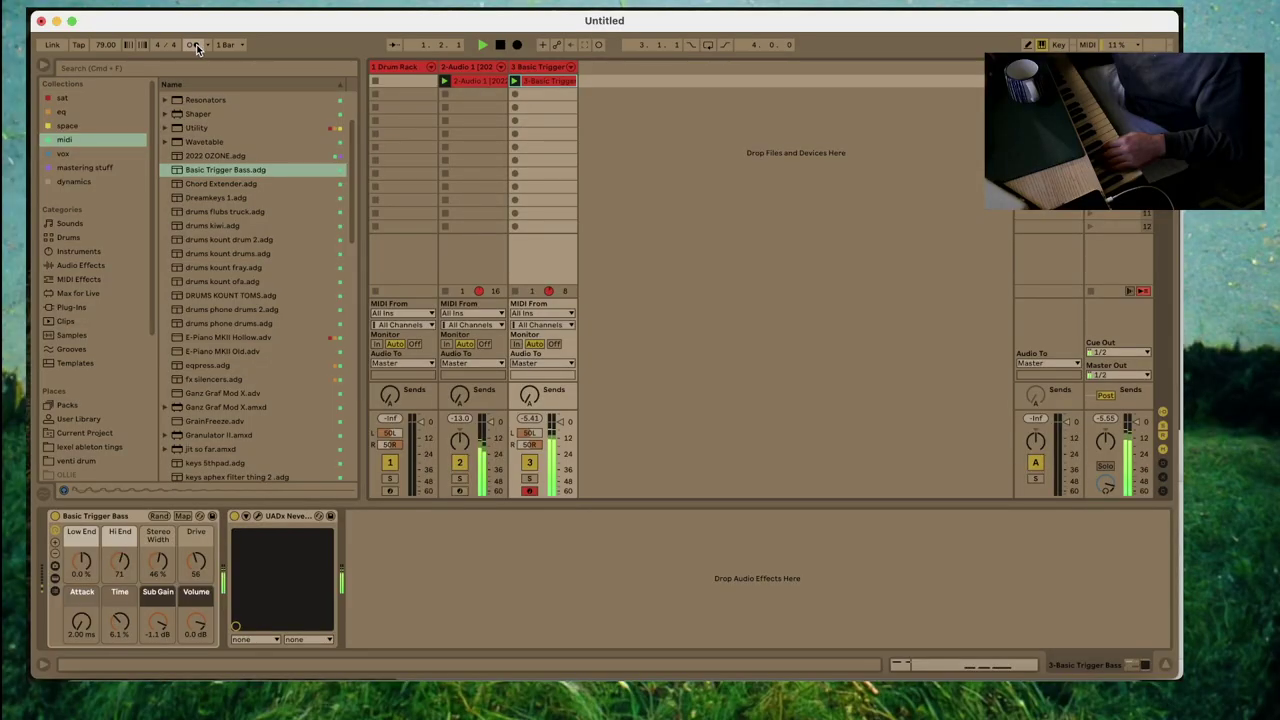
Step: Bring up the Drum Rack track's devices
click(420, 493)
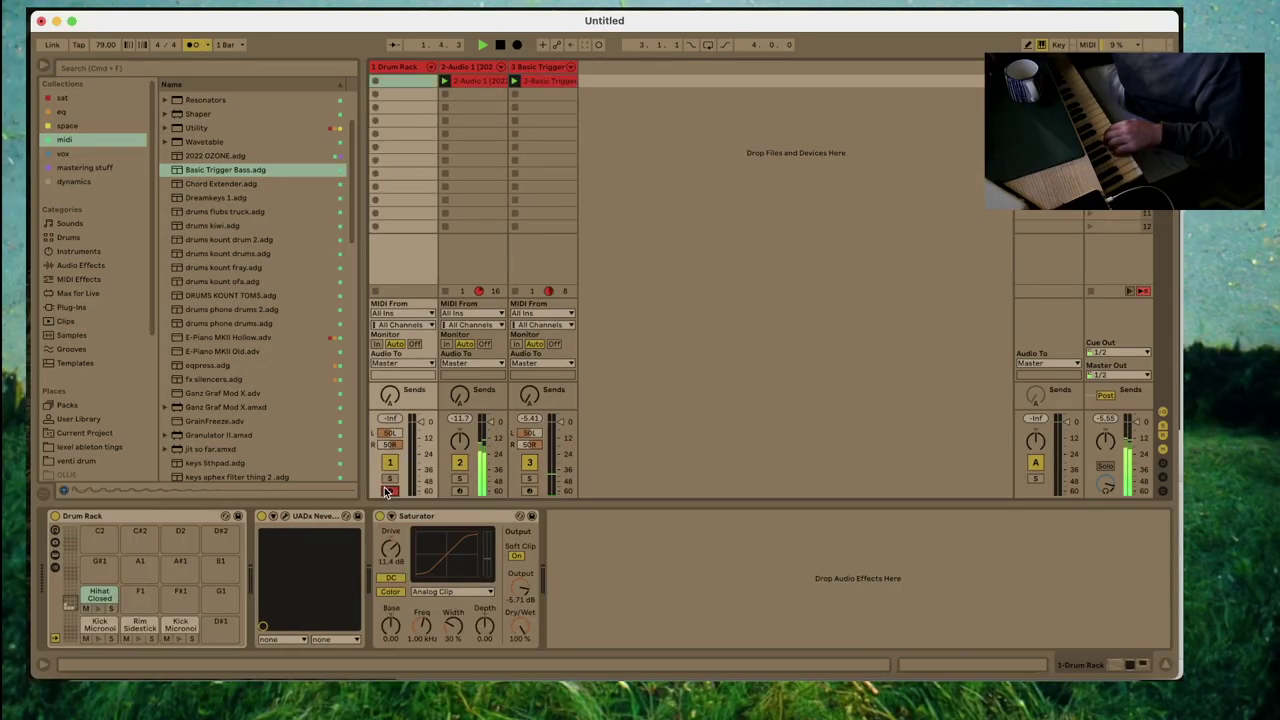